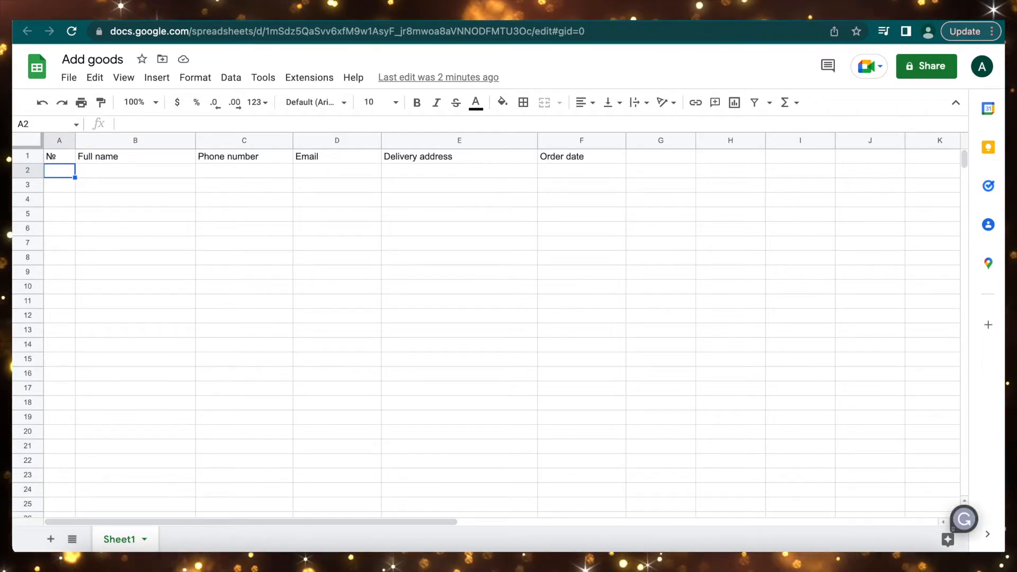
Fill row 2 with a sample order: Name 1, a phone number, an e-mail, street 40, date 28.05.2022.
{"action": "left_click", "coordinate": [118, 171]}
{"action": "type", "text": "Name 1"}
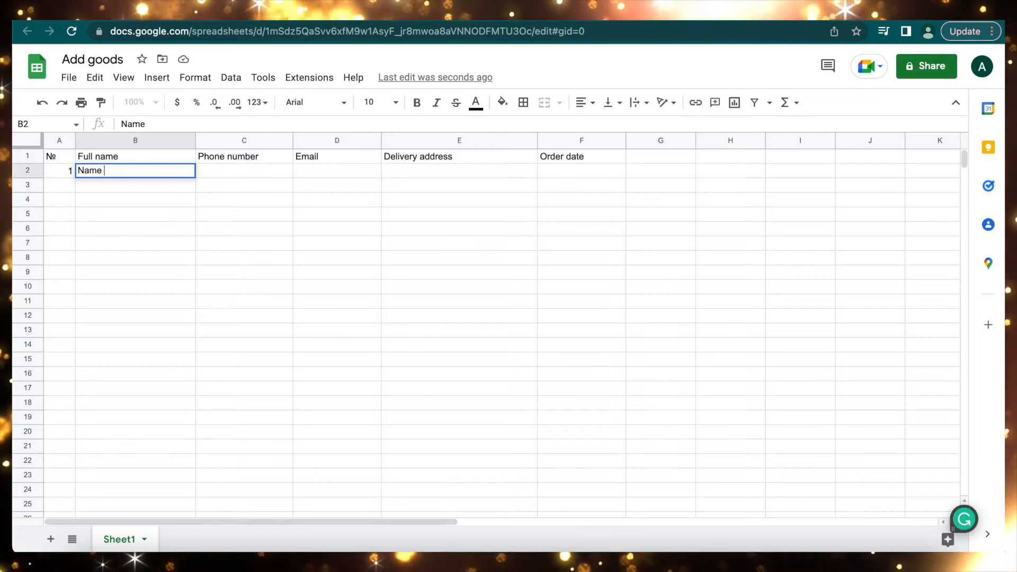
{"action": "left_click", "coordinate": [223, 174]}
{"action": "type", "text": "48888888"}
{"action": "key", "text": "Tab"}
{"action": "type", "text": "test@test.com"}
{"action": "key", "text": "Tab"}
{"action": "type", "text": "street 40"}
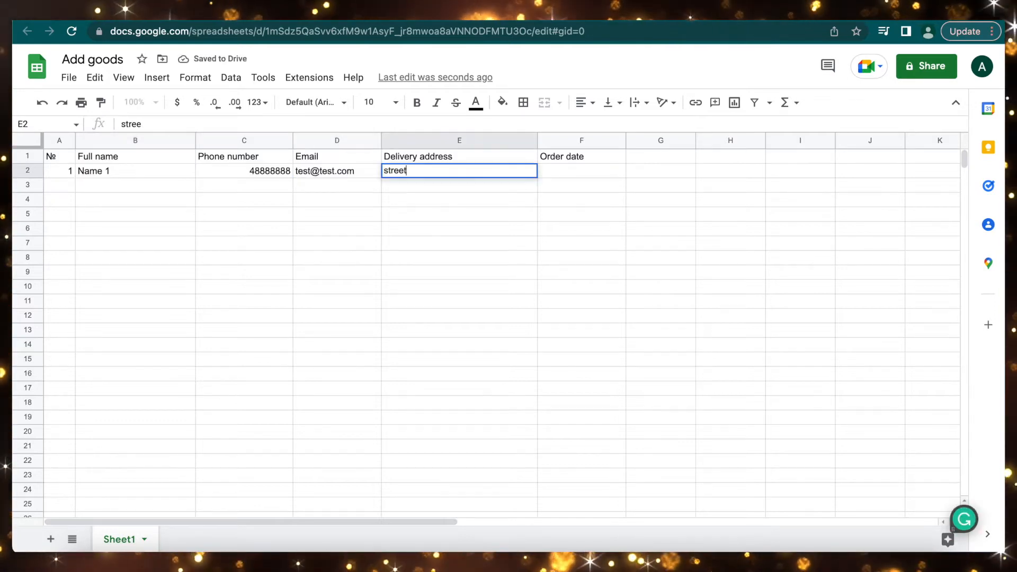
{"action": "left_click", "coordinate": [567, 172]}
{"action": "type", "text": "28.05.2022"}
{"action": "left_click", "coordinate": [490, 261]}
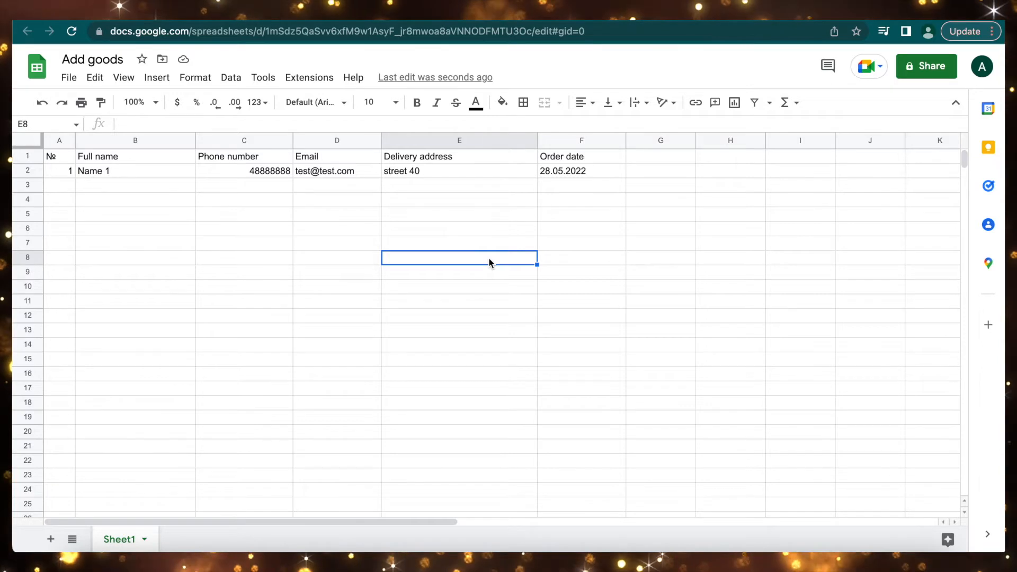
Rename Sheet1 to ADD.
{"action": "left_click", "coordinate": [243, 258]}
{"action": "left_click", "coordinate": [144, 539]}
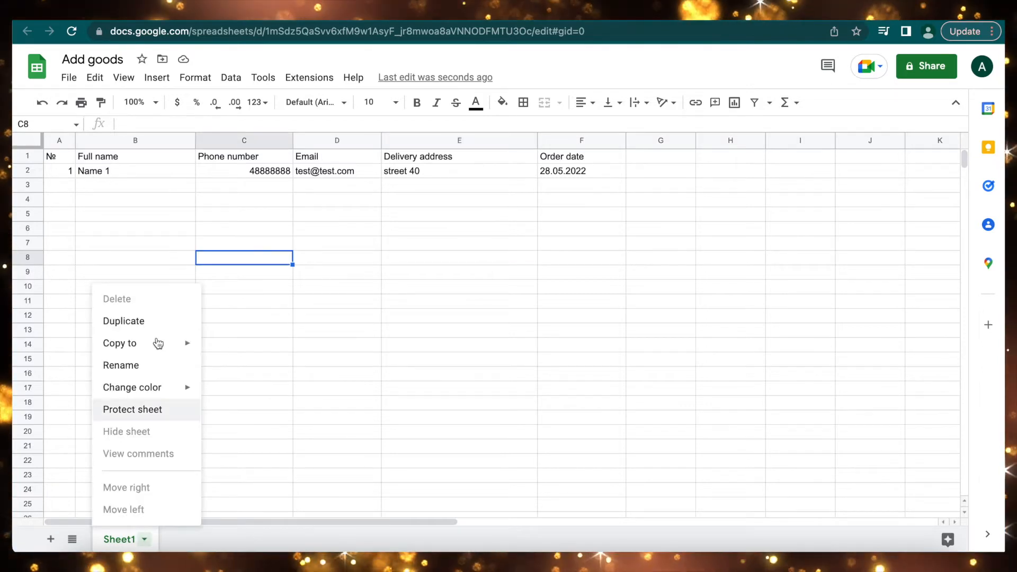
{"action": "left_click", "coordinate": [144, 365]}
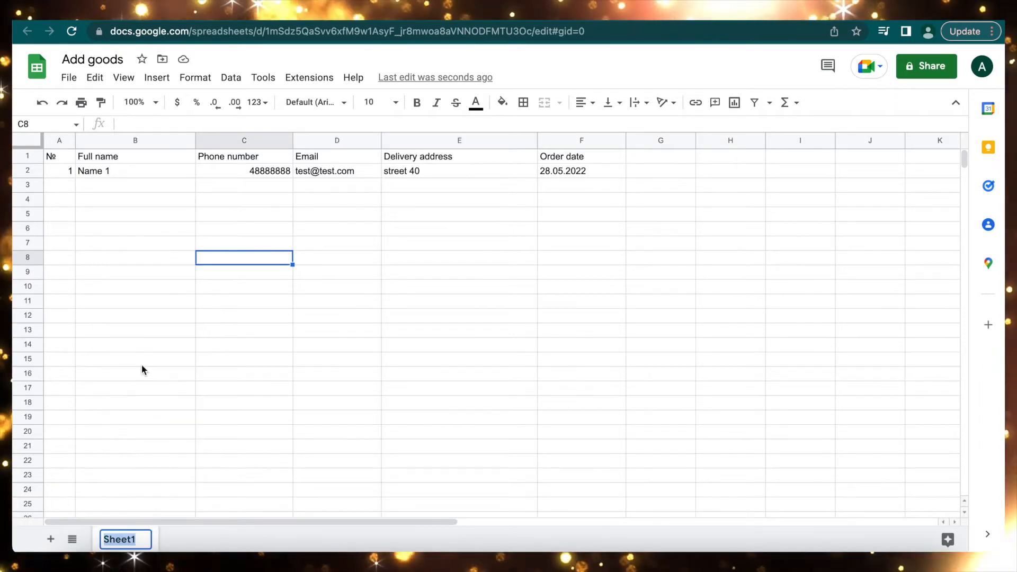
{"action": "type", "text": "ADD"}
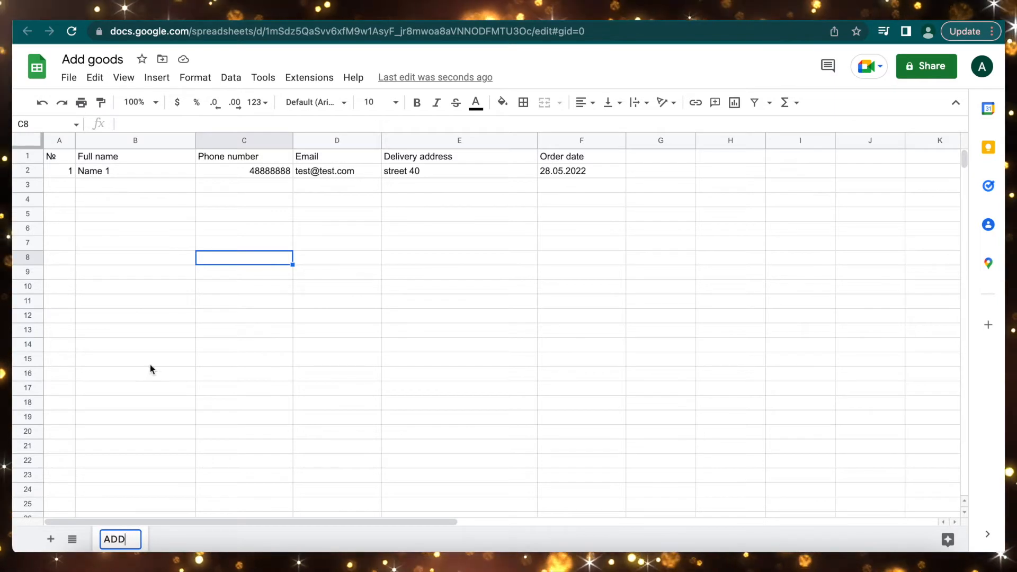
Add a second sheet named DATA and select its row 1.
{"action": "left_click", "coordinate": [51, 539]}
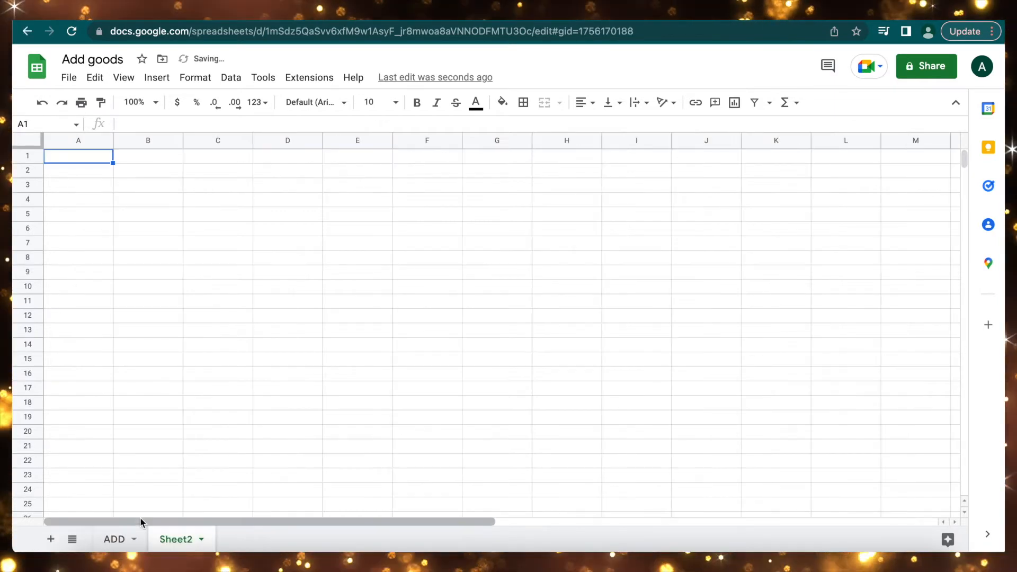
{"action": "left_click", "coordinate": [202, 539]}
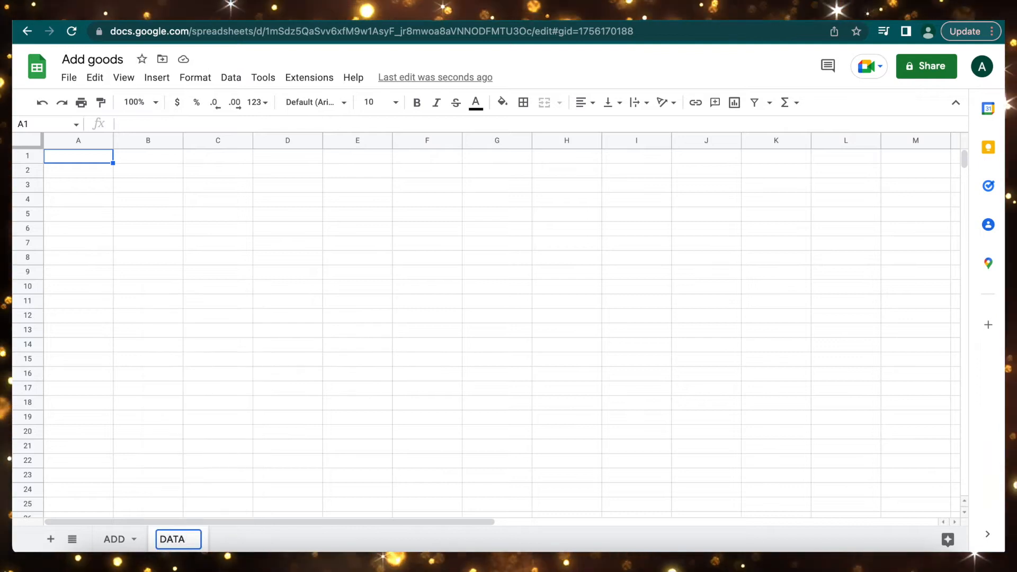
{"action": "key", "text": "Return"}
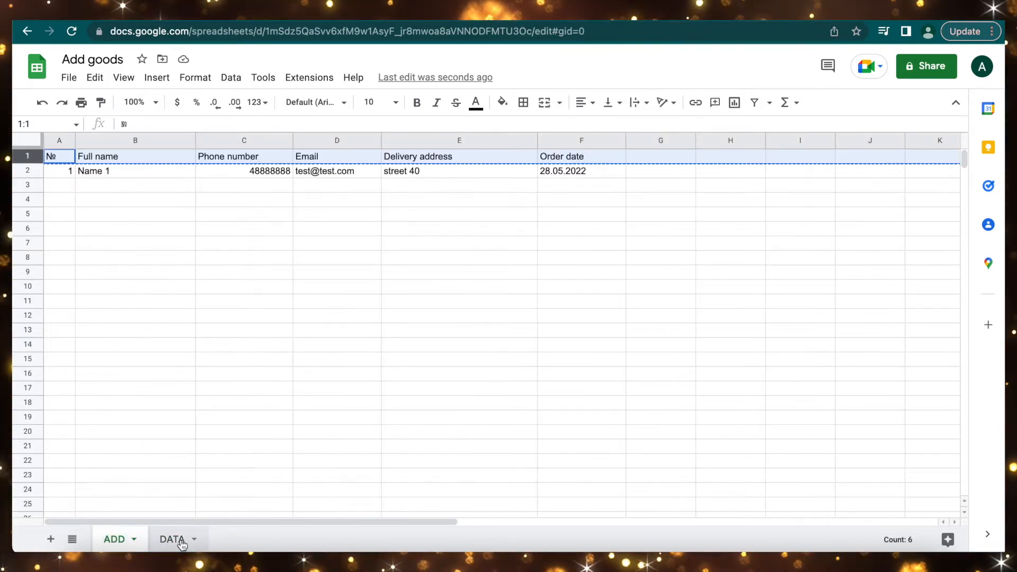
{"action": "left_click", "coordinate": [181, 540]}
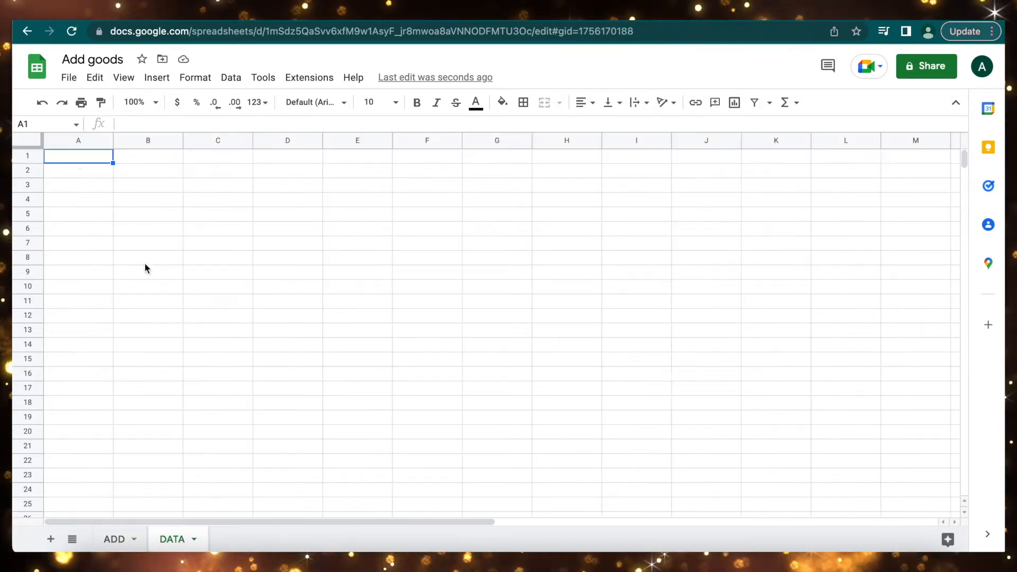
{"action": "left_click", "coordinate": [30, 155]}
Paste the copied header row into row 1 of the DATA sheet.
{"action": "type", "text": "№\tFull name\tPhone number\tEmail\tDelivery address\tOrder date"}
{"action": "left_click", "coordinate": [114, 540]}
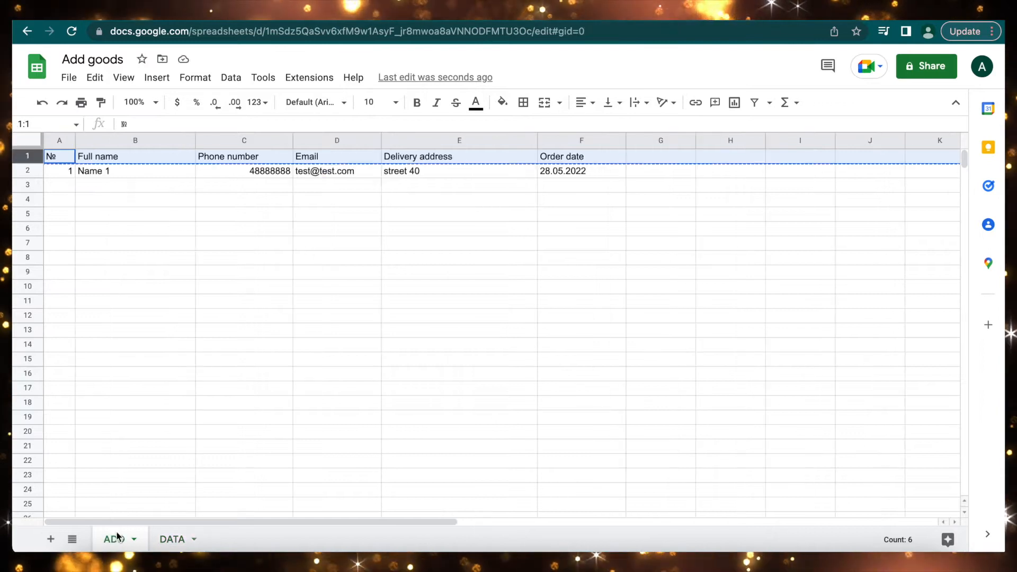
{"action": "key", "text": "Down"}
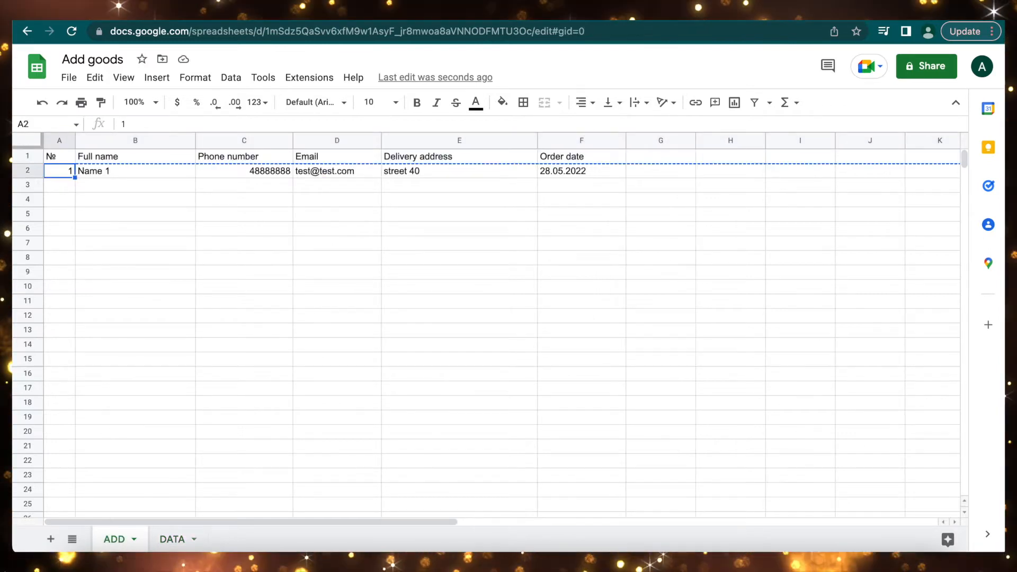
Enter =count(DATA!A:A)+1 in ADD's A2 as the order number, then check DATA's A2.
{"action": "type", "text": "=count("}
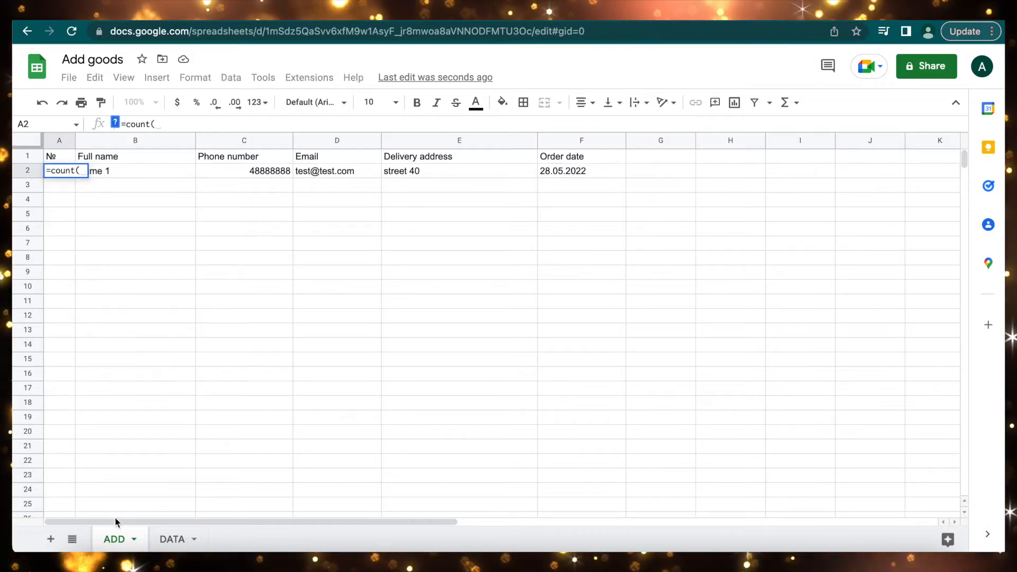
{"action": "left_click", "coordinate": [172, 539]}
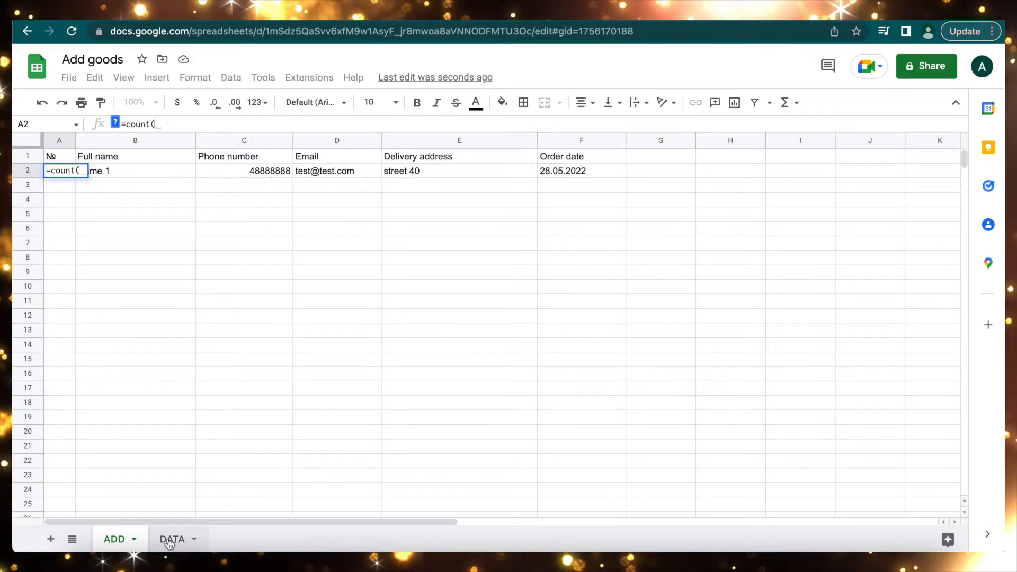
{"action": "left_click", "coordinate": [63, 141]}
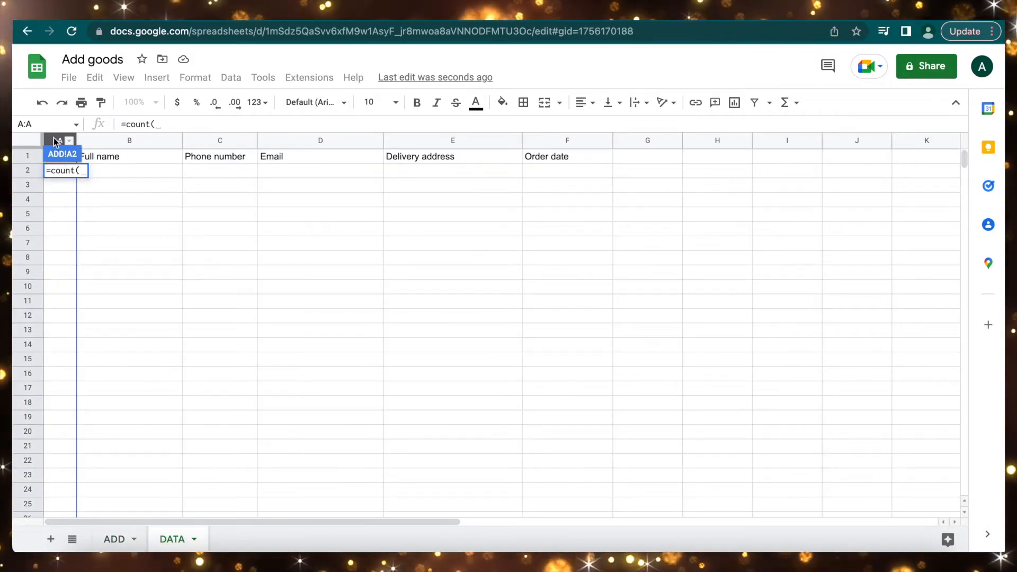
{"action": "left_click", "coordinate": [60, 141]}
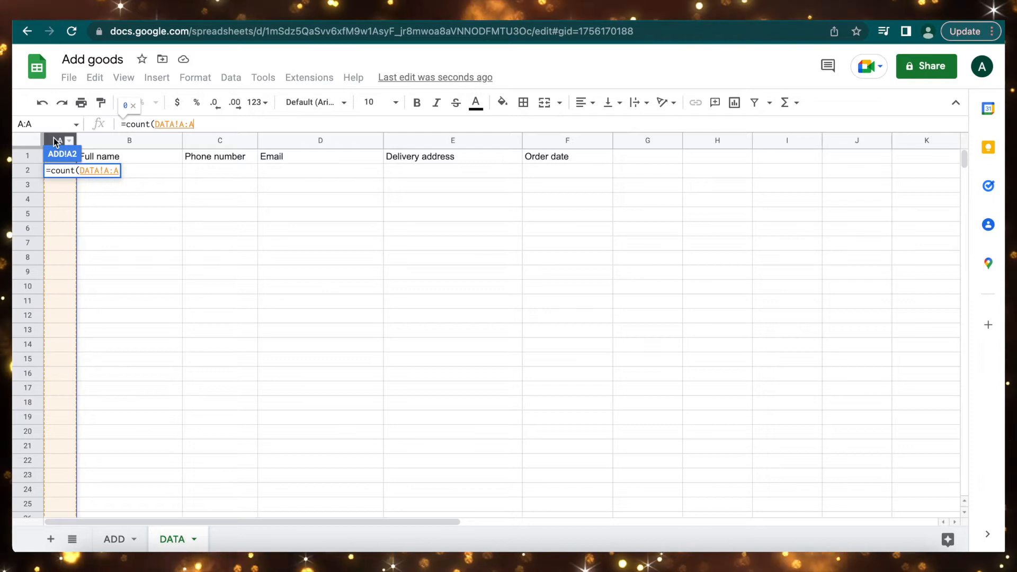
{"action": "left_click", "coordinate": [115, 539]}
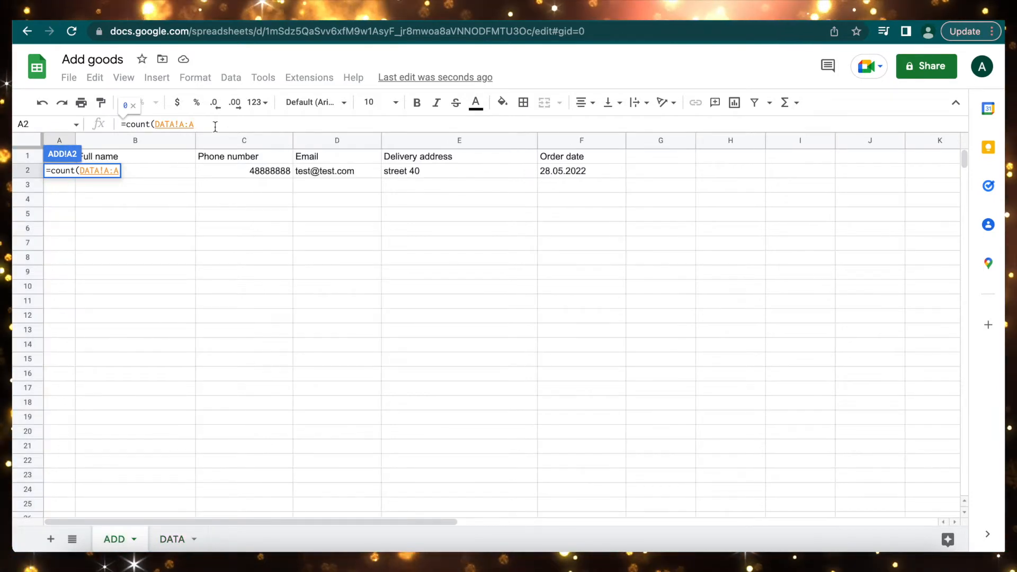
{"action": "type", "text": ")"}
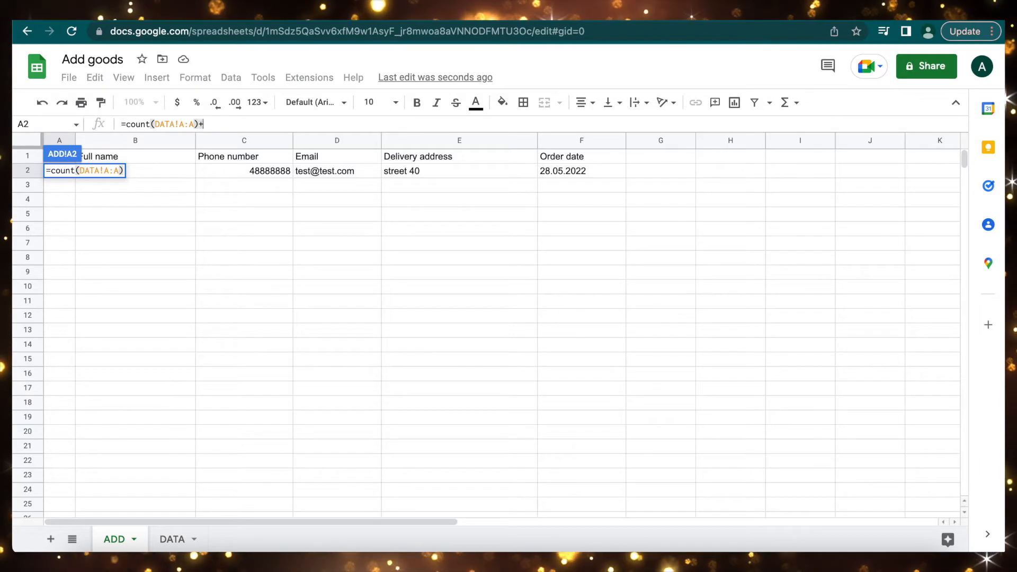
{"action": "type", "text": "+1"}
{"action": "key", "text": "Return"}
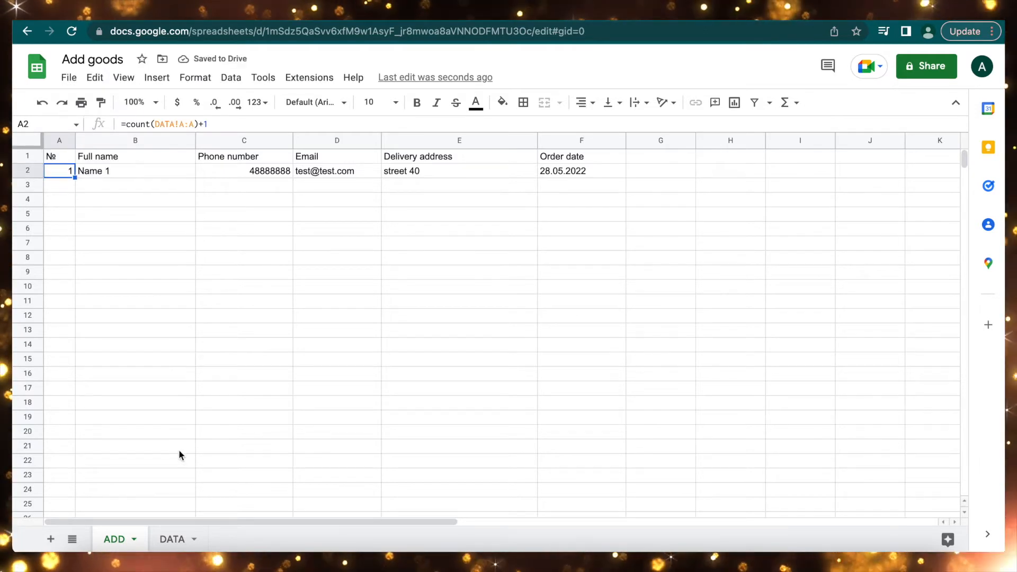
{"action": "left_click", "coordinate": [172, 538]}
{"action": "left_click", "coordinate": [67, 173]}
{"action": "type", "text": "1"}
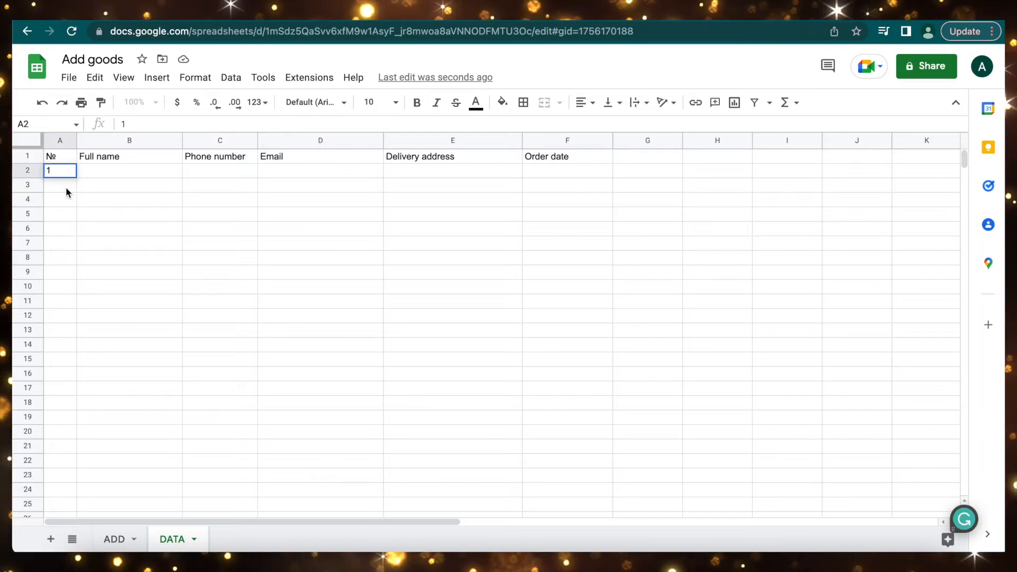
{"action": "left_click", "coordinate": [64, 186]}
{"action": "type", "text": "1"}
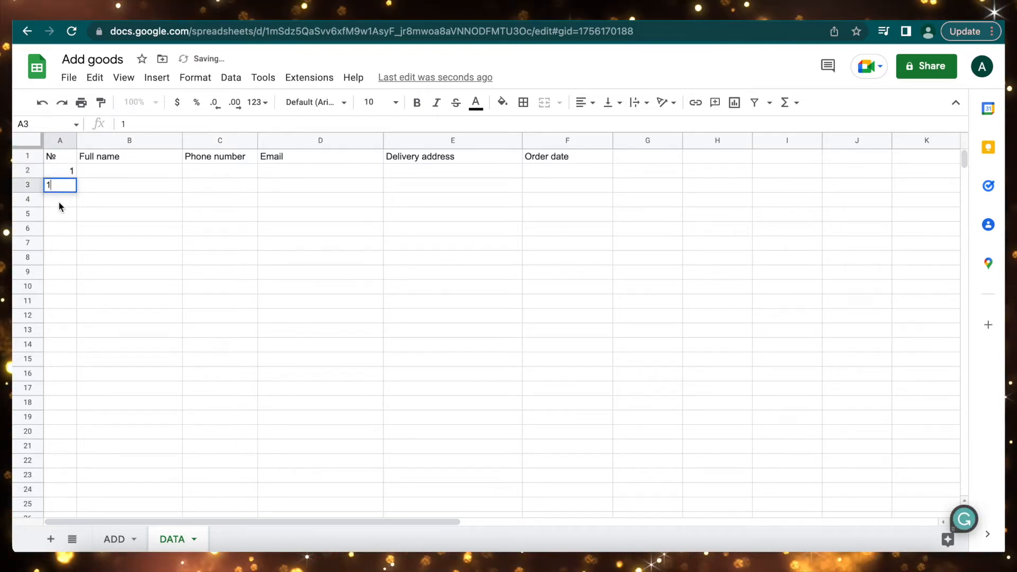
{"action": "left_click", "coordinate": [59, 202]}
{"action": "type", "text": "2"}
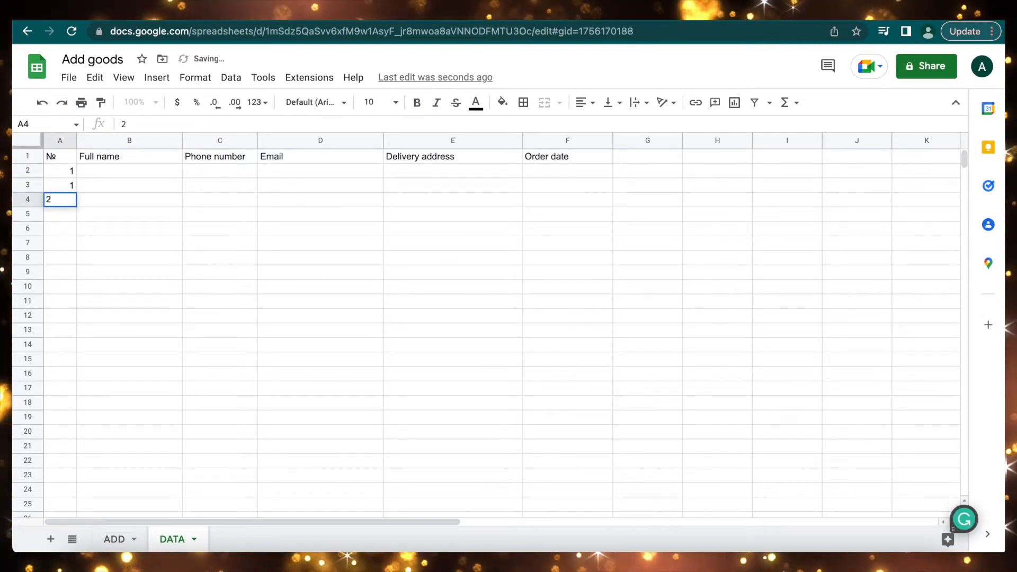
{"action": "left_click", "coordinate": [58, 216]}
{"action": "left_click", "coordinate": [114, 538]}
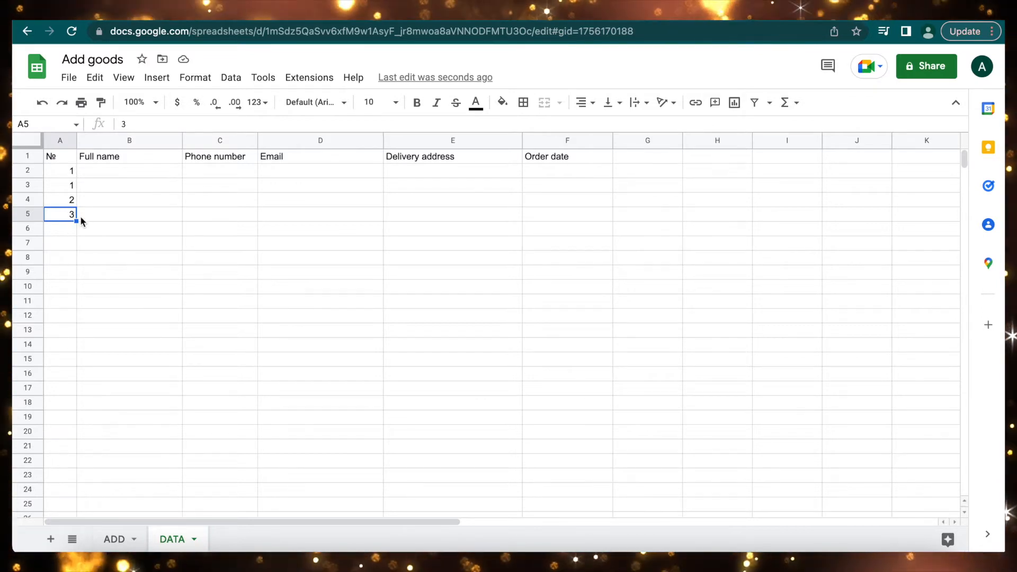
{"action": "left_click", "coordinate": [113, 542]}
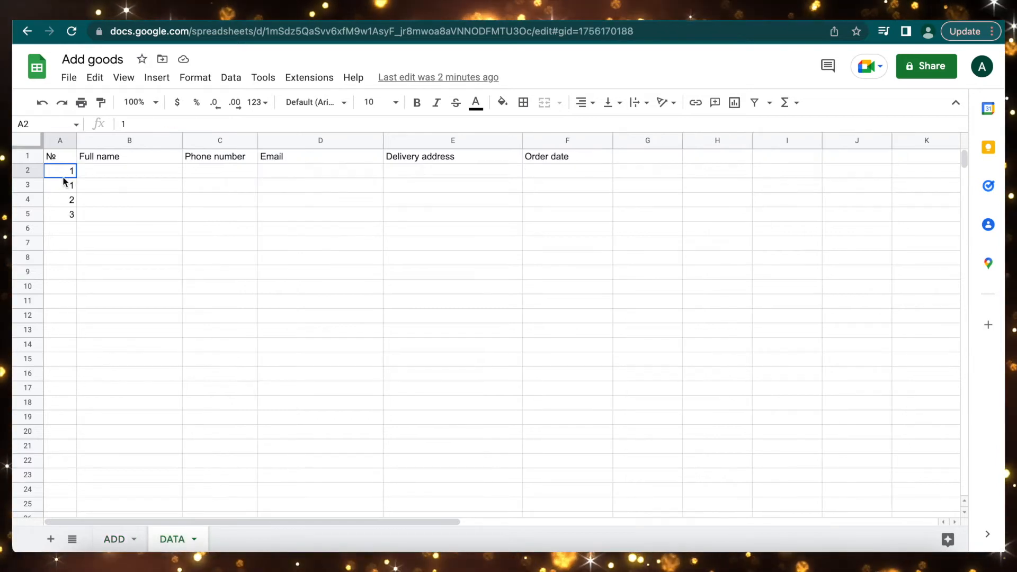
{"action": "left_click_drag", "start_coordinate": [62, 175], "coordinate": [59, 211]}
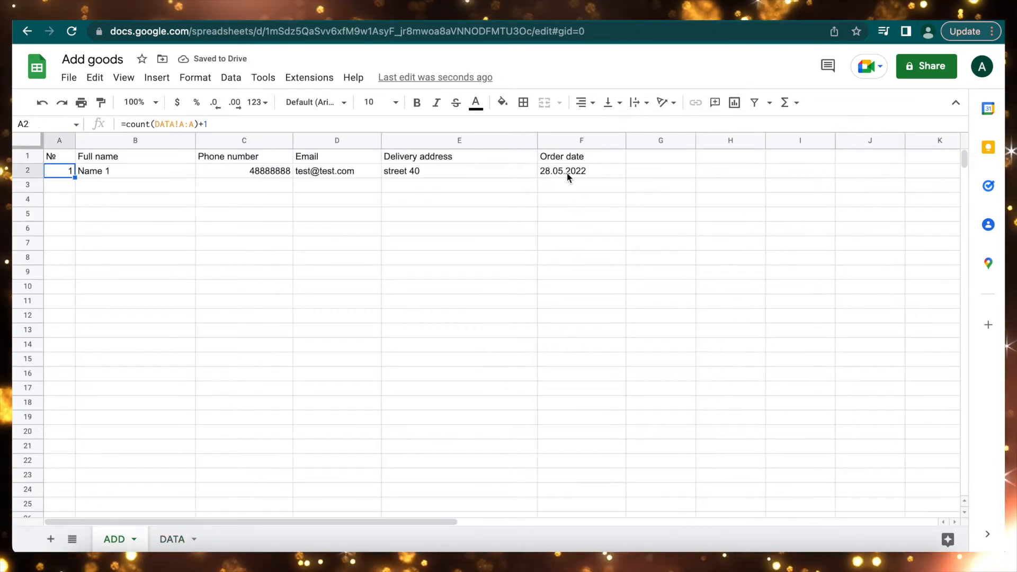
Put the =TODAY() formula in the order date cell F2.
{"action": "left_click", "coordinate": [567, 169]}
{"action": "type", "text": "="}
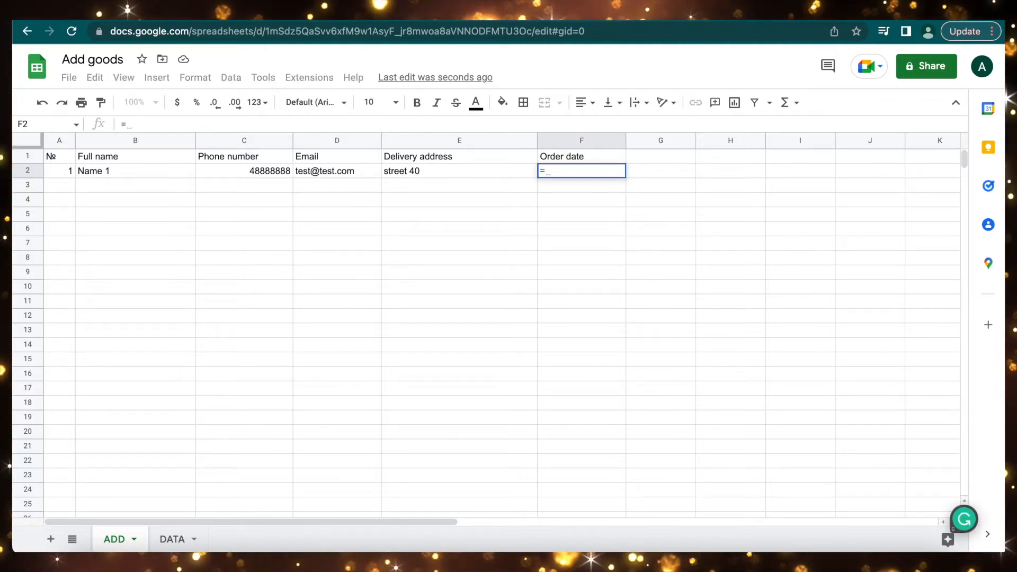
{"action": "type", "text": "today"}
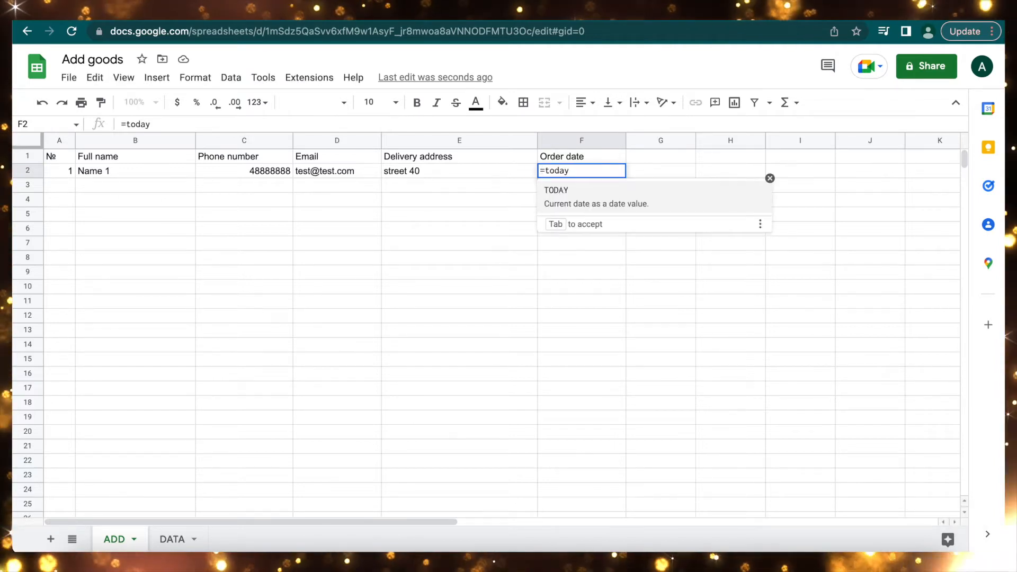
{"action": "key", "text": "Tab"}
{"action": "key", "text": "Return"}
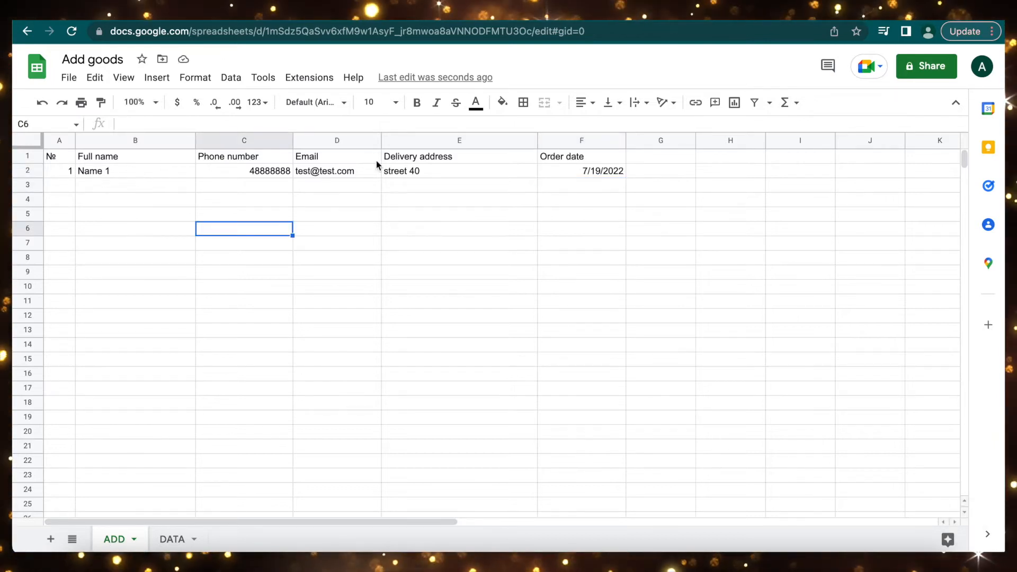
Check that DATA is empty below its headers, then return to ADD.
{"action": "left_click", "coordinate": [175, 539]}
{"action": "left_click", "coordinate": [121, 229]}
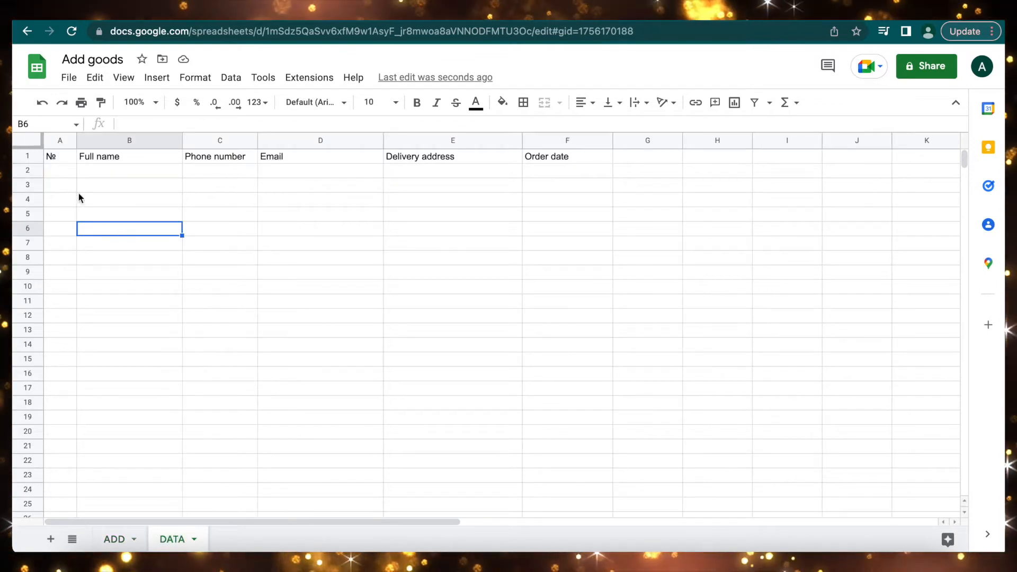
{"action": "left_click", "coordinate": [59, 173]}
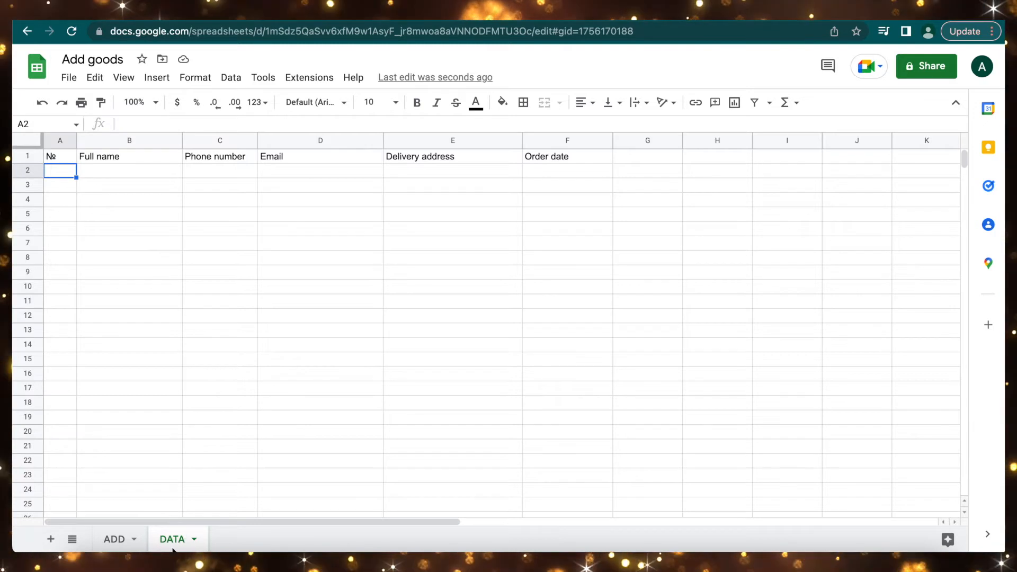
{"action": "left_click", "coordinate": [116, 540]}
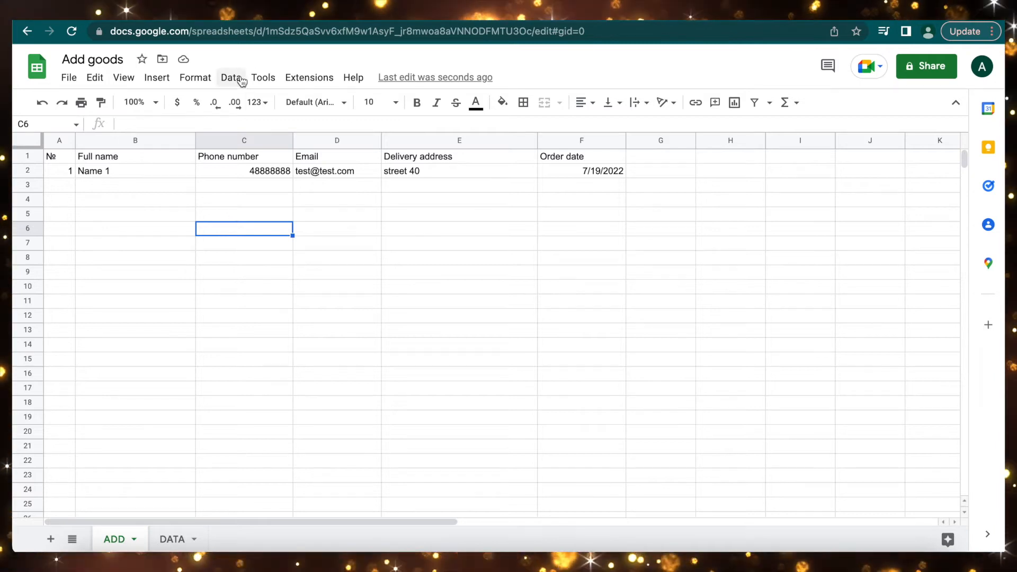
Start recording a macro and copy the order in ADD row 2.
{"action": "left_click", "coordinate": [309, 77]}
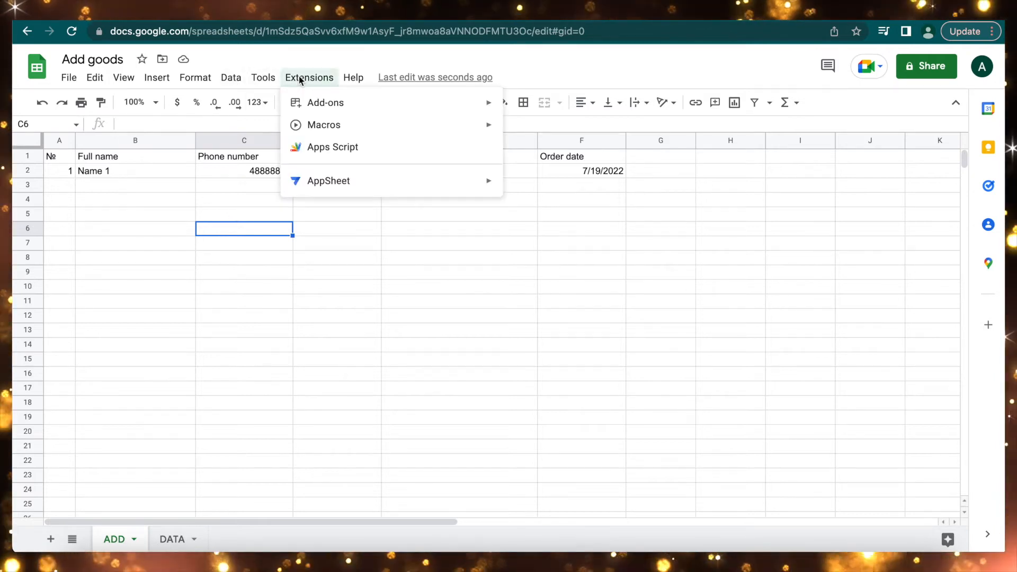
{"action": "mouse_move", "coordinate": [328, 124]}
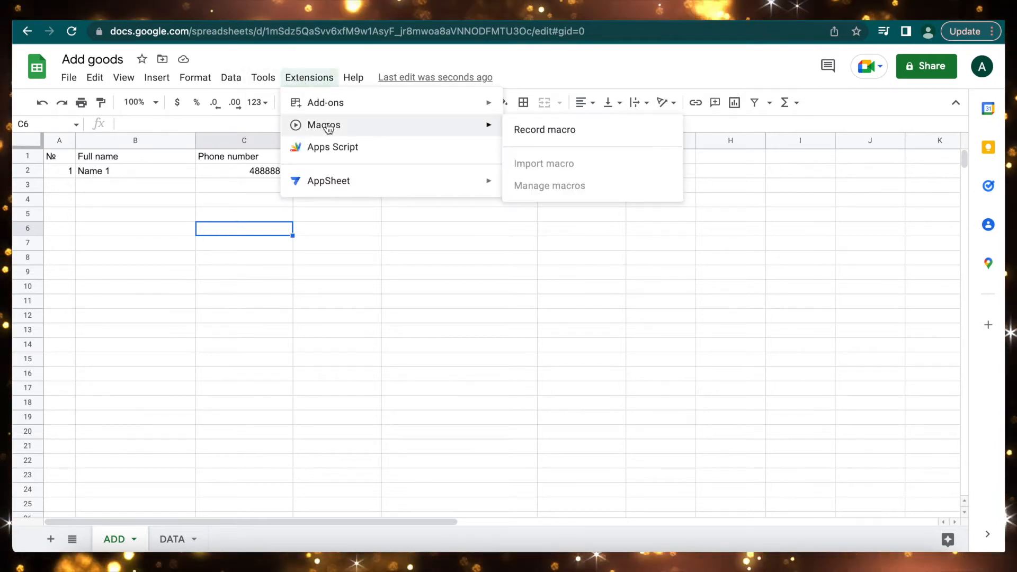
{"action": "left_click", "coordinate": [550, 132]}
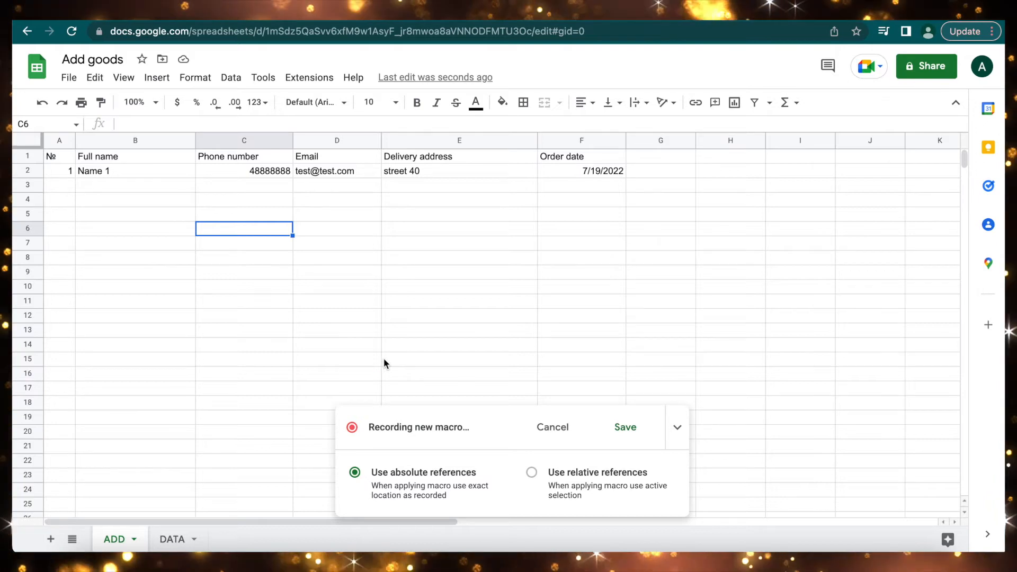
{"action": "left_click", "coordinate": [30, 170]}
{"action": "key", "text": "ctrl+c"}
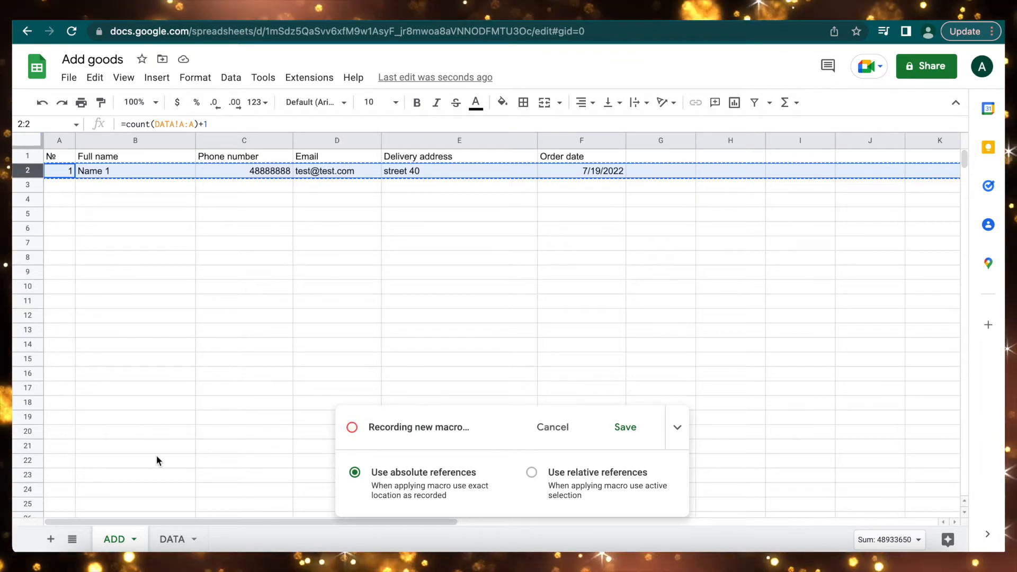
Paste the order as values only into DATA row 2 and insert a blank row above it.
{"action": "left_click", "coordinate": [173, 539]}
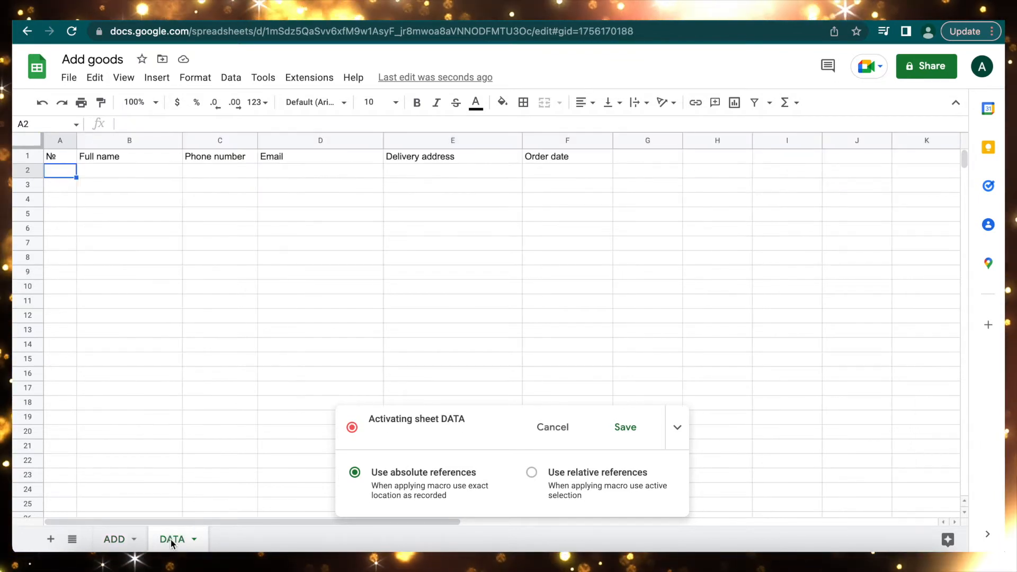
{"action": "left_click", "coordinate": [33, 171]}
{"action": "right_click", "coordinate": [32, 170]}
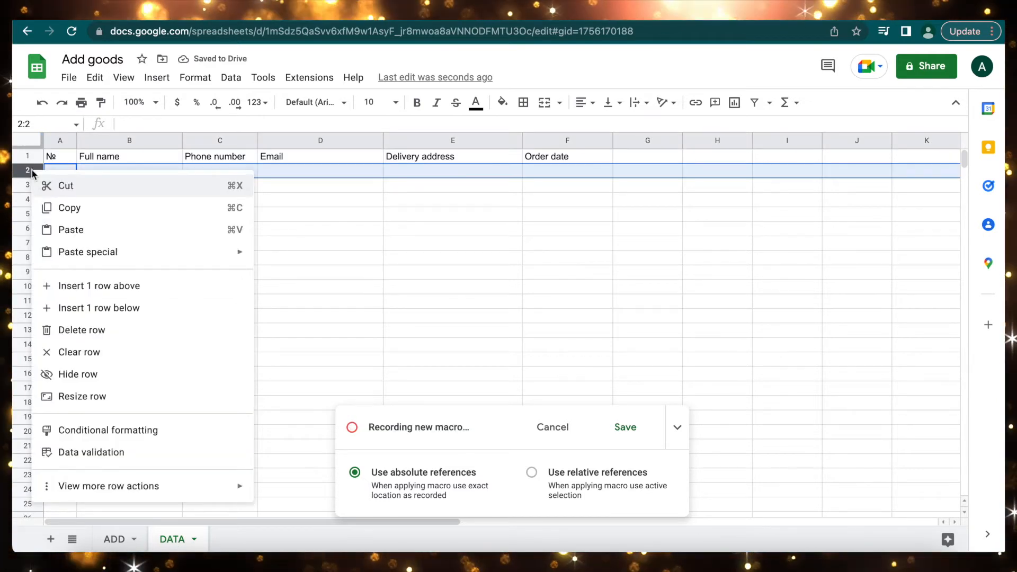
{"action": "mouse_move", "coordinate": [212, 253]}
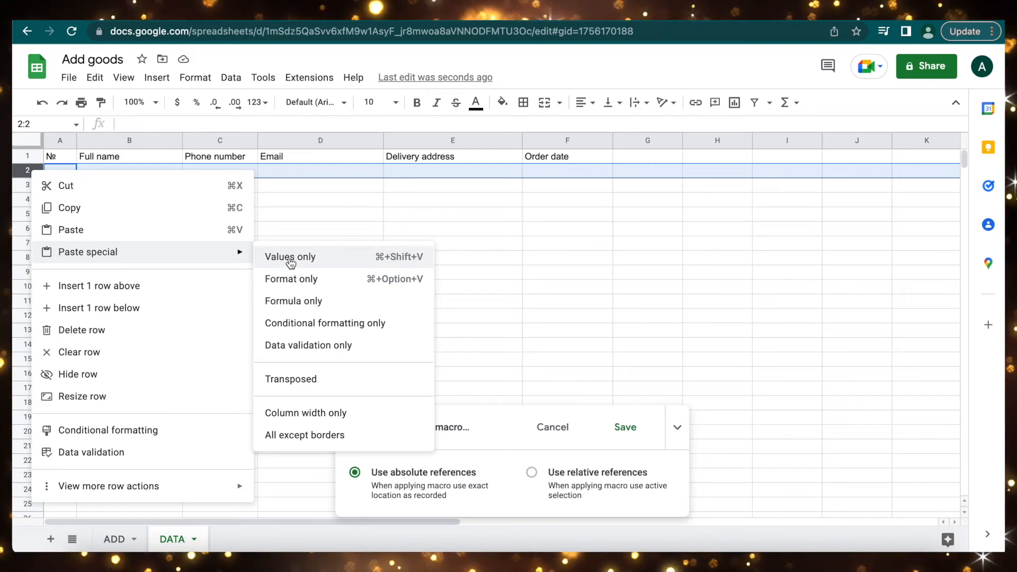
{"action": "left_click", "coordinate": [316, 257]}
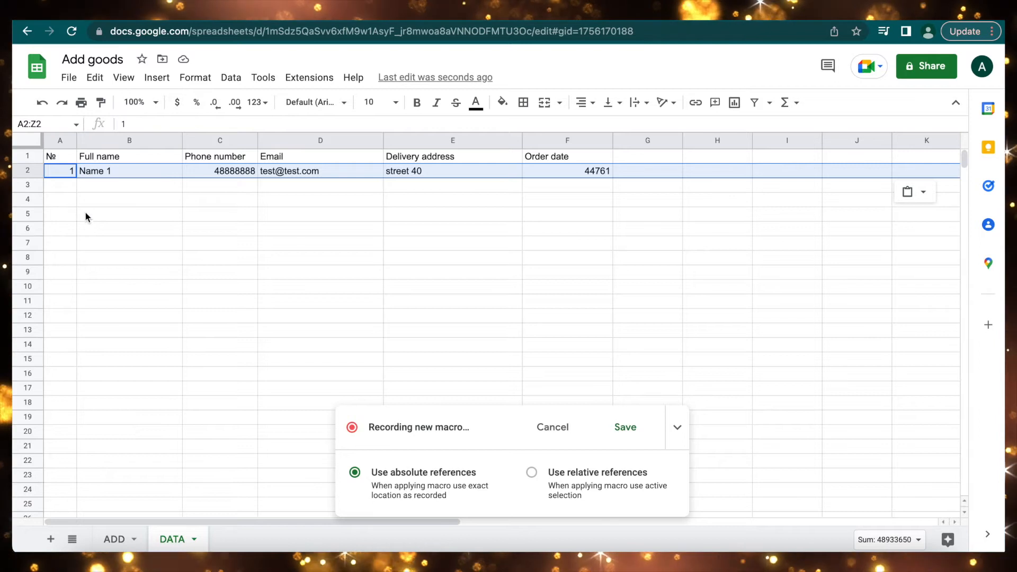
{"action": "right_click", "coordinate": [29, 168]}
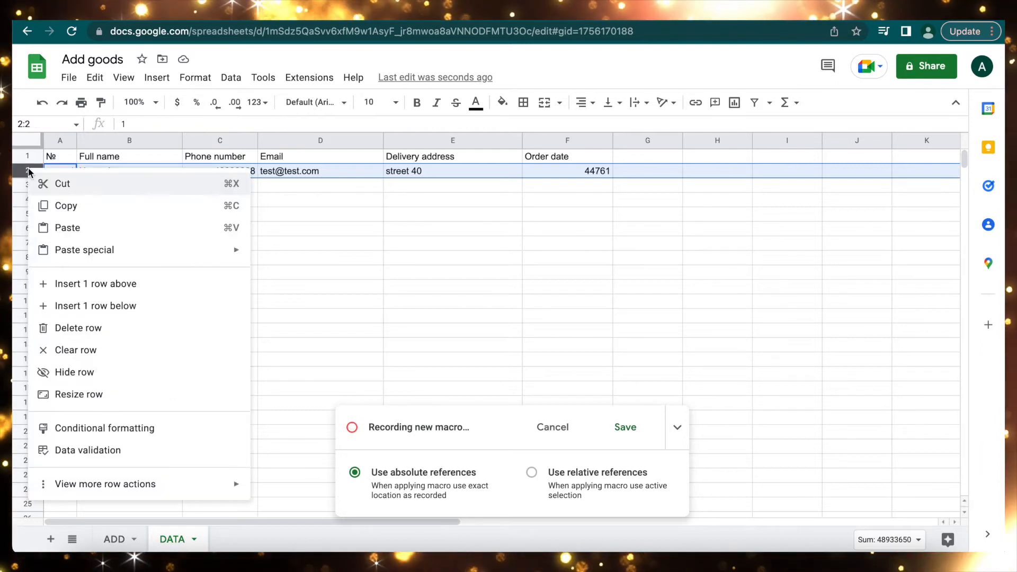
{"action": "left_click", "coordinate": [62, 286]}
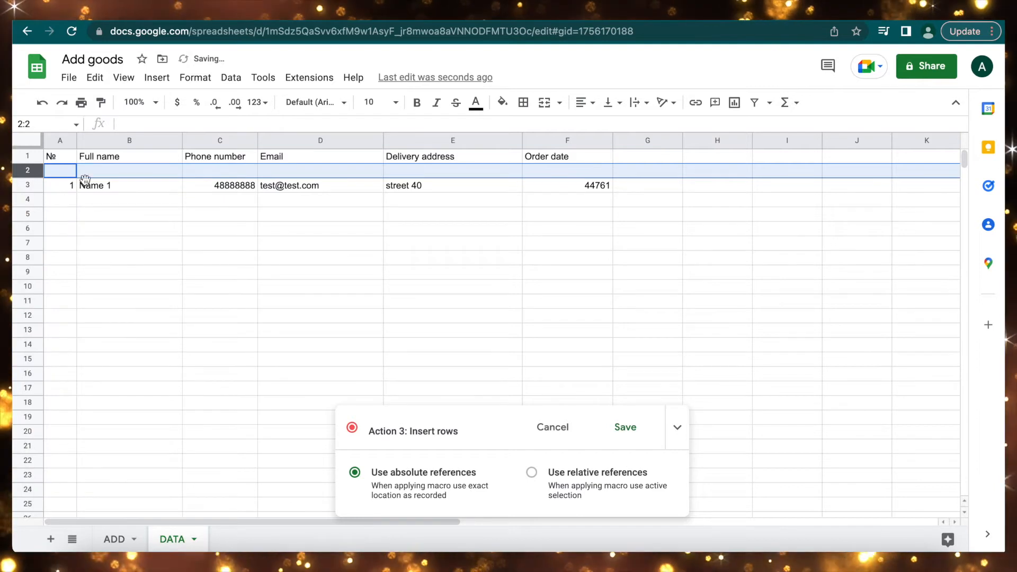
Clear the order details in ADD's B2:E2.
{"action": "left_click", "coordinate": [113, 539]}
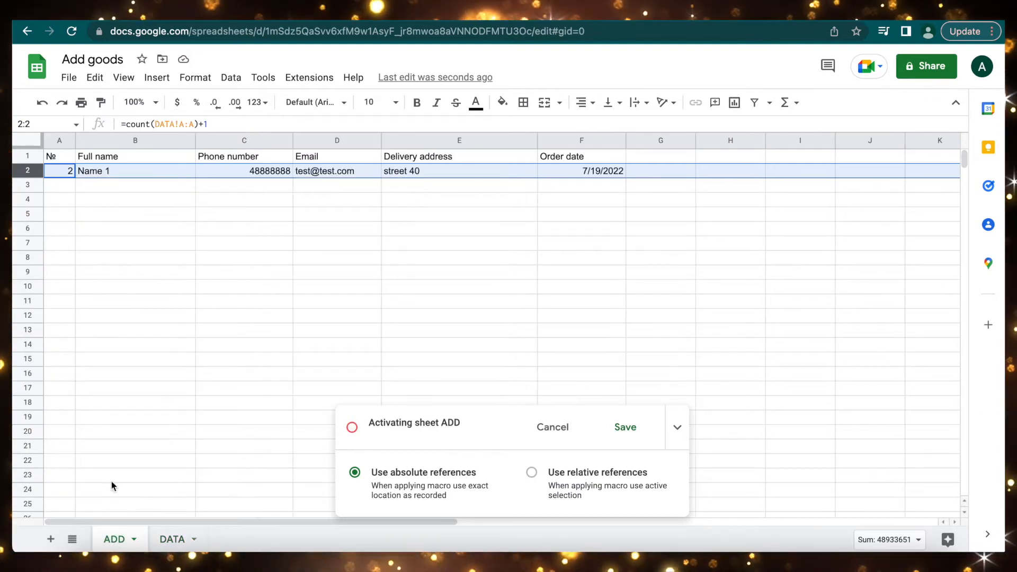
{"action": "left_click", "coordinate": [178, 257]}
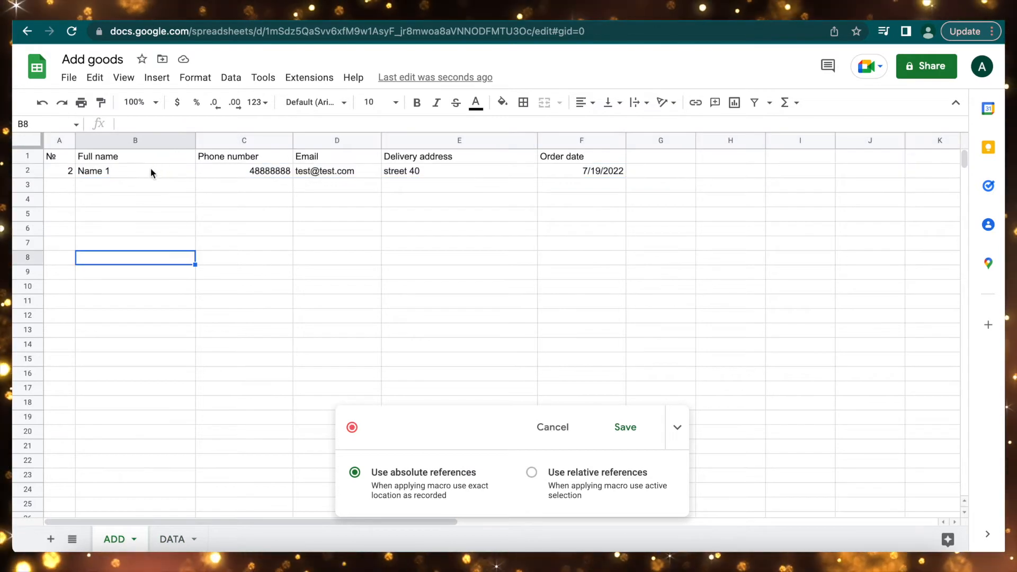
{"action": "left_click", "coordinate": [160, 170]}
{"action": "key", "text": "shift+Right"}
{"action": "key", "text": "shift+Right"}
{"action": "key", "text": "shift+Right"}
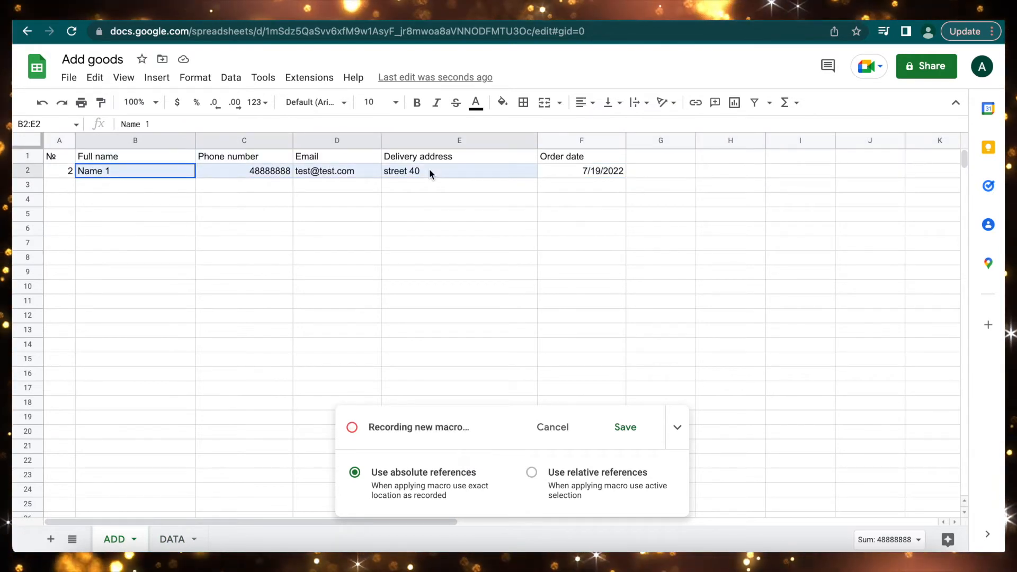
{"action": "key", "text": "Delete"}
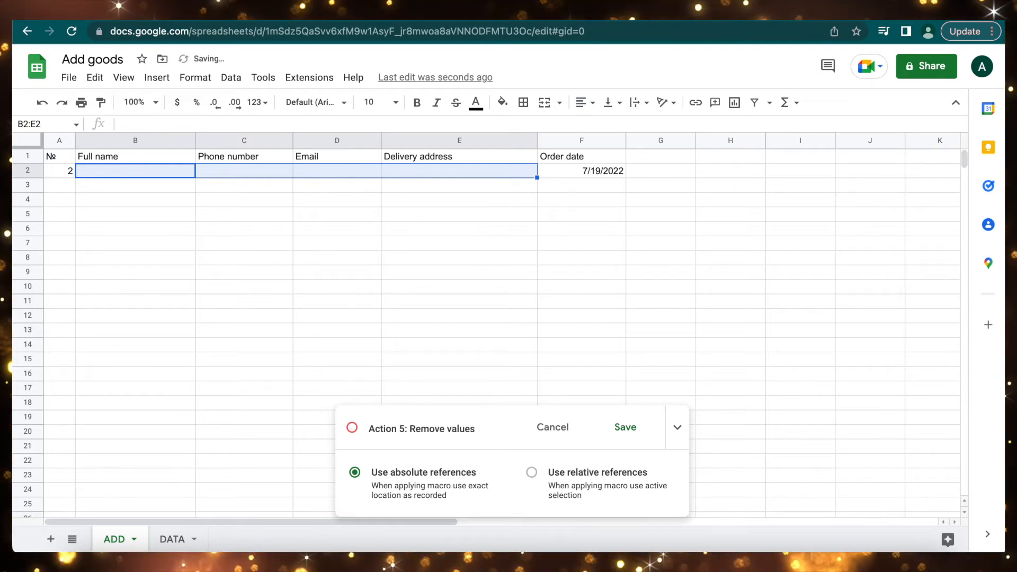
Save the recorded macro as 'add' with shortcut number 1.
{"action": "left_click", "coordinate": [623, 429]}
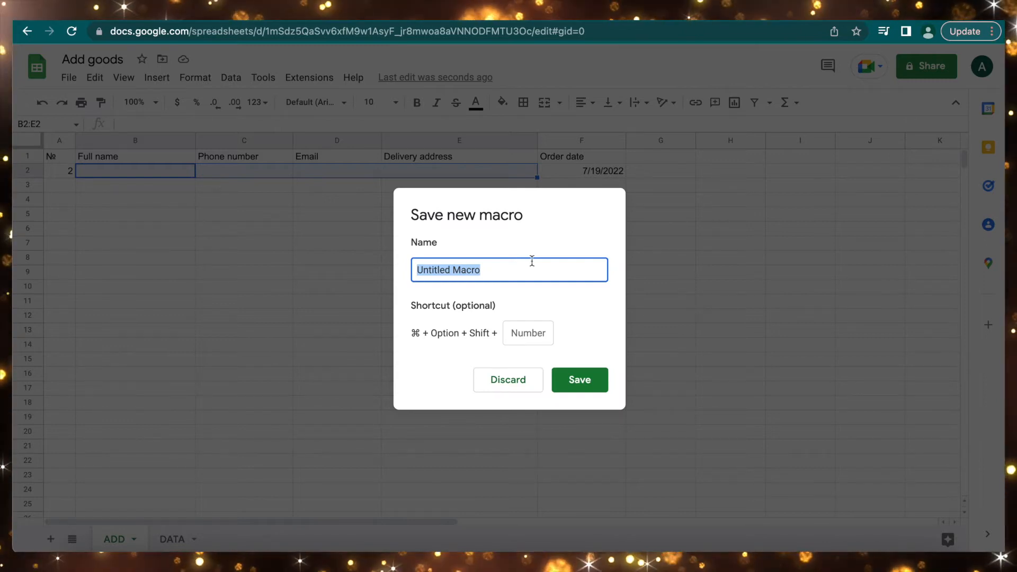
{"action": "type", "text": "add"}
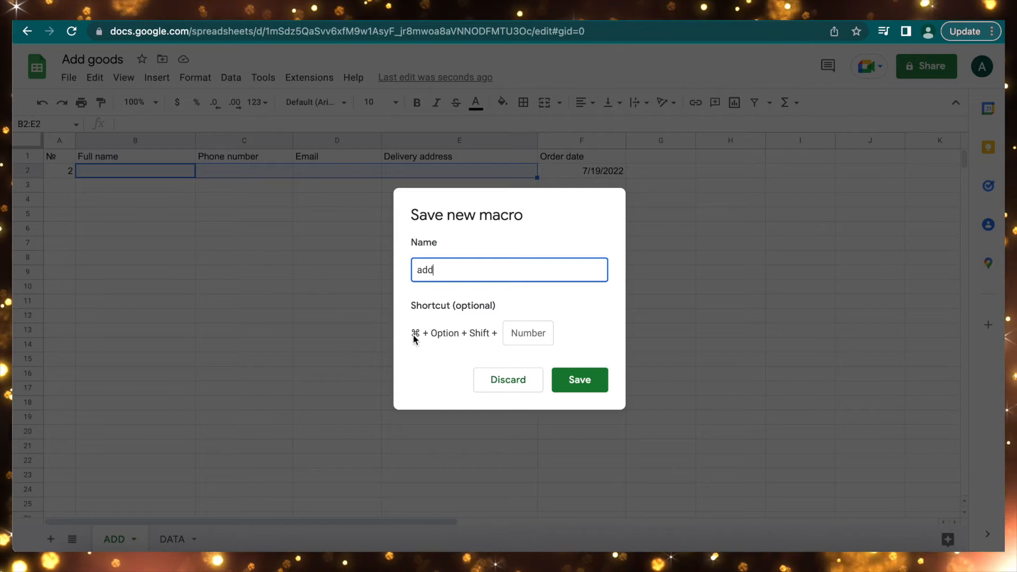
{"action": "left_click", "coordinate": [527, 334]}
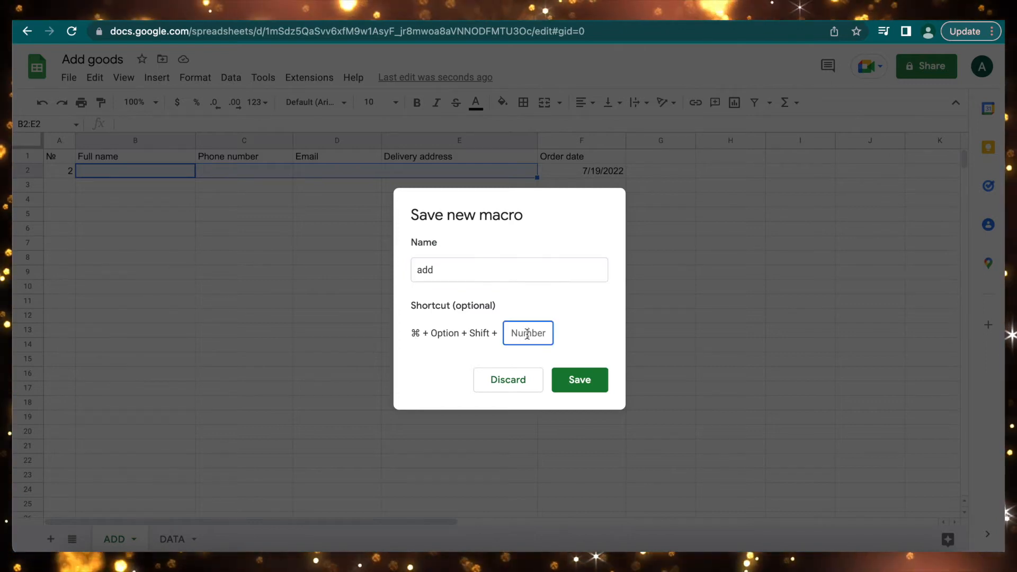
{"action": "left_click", "coordinate": [581, 381]}
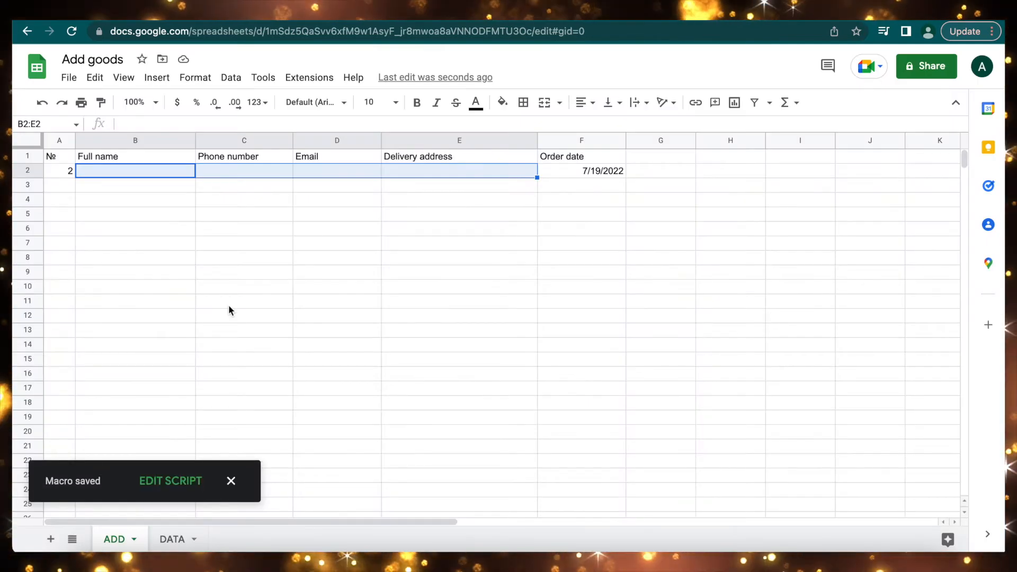
Enter a second order in B2:E2: Name 2, a phone number, an e-mail, Address 2.
{"action": "left_click", "coordinate": [176, 177]}
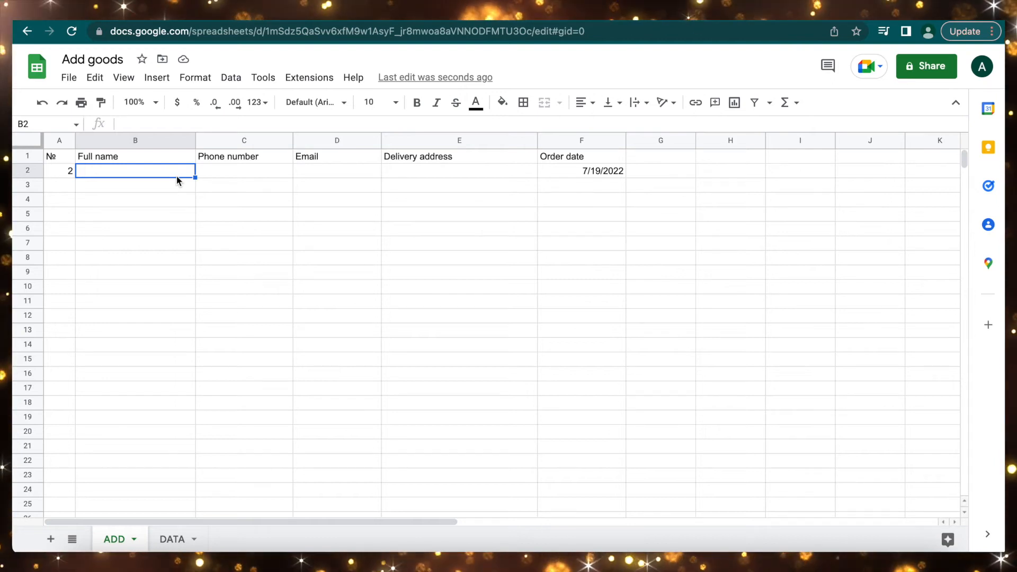
{"action": "type", "text": "Name 2"}
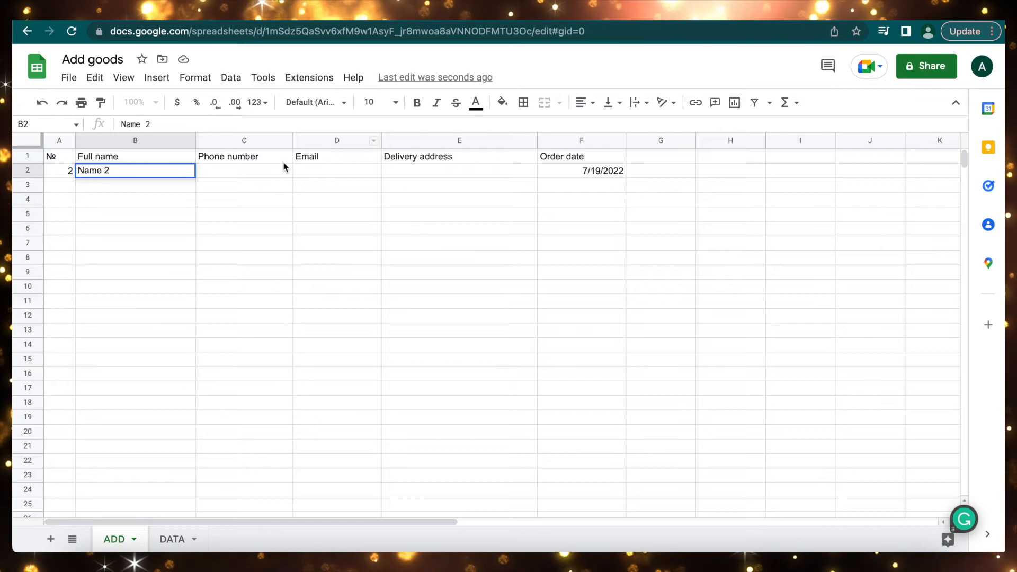
{"action": "left_click", "coordinate": [254, 171]}
{"action": "type", "text": "40000"}
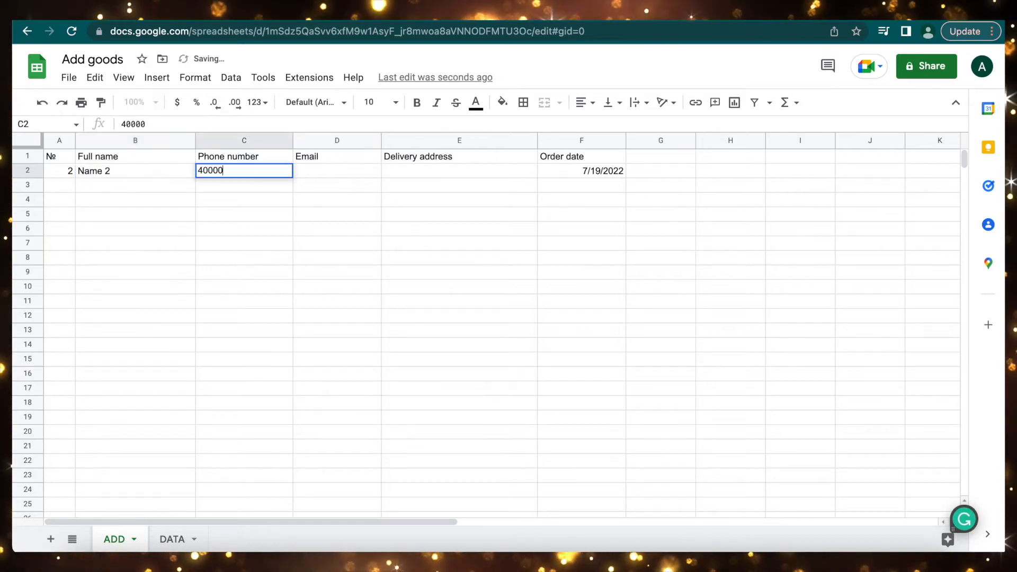
{"action": "left_click", "coordinate": [332, 171]}
{"action": "type", "text": "email2@em"}
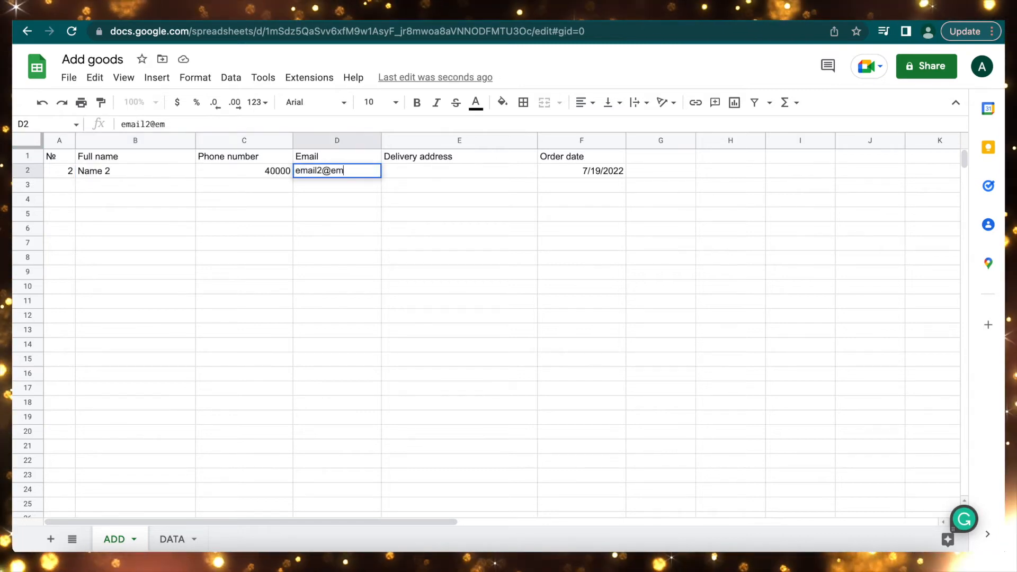
{"action": "type", "text": "ail.com"}
{"action": "left_click", "coordinate": [407, 170]}
{"action": "type", "text": "Address 2"}
{"action": "left_click", "coordinate": [92, 171]}
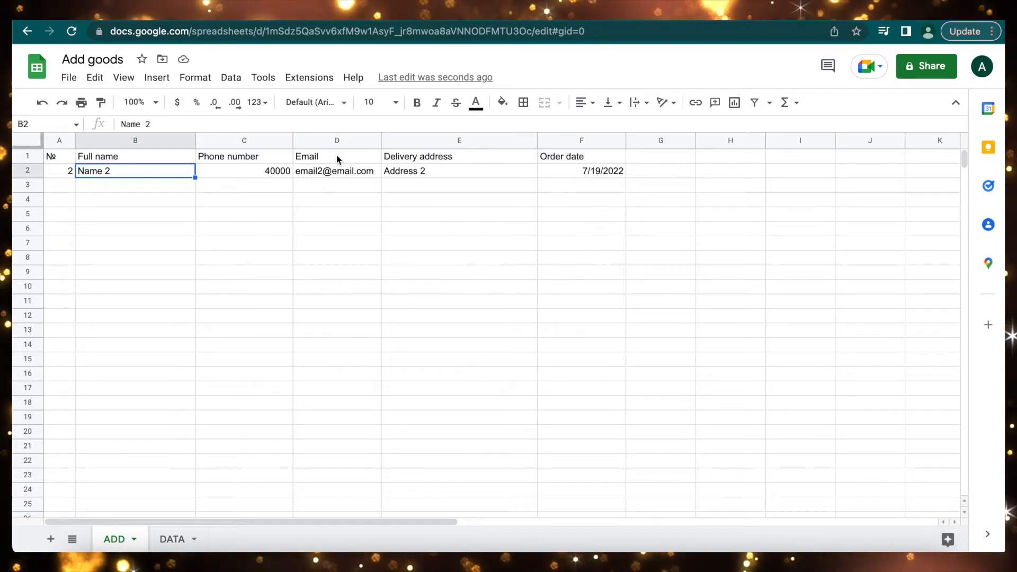
{"action": "left_click", "coordinate": [309, 78]}
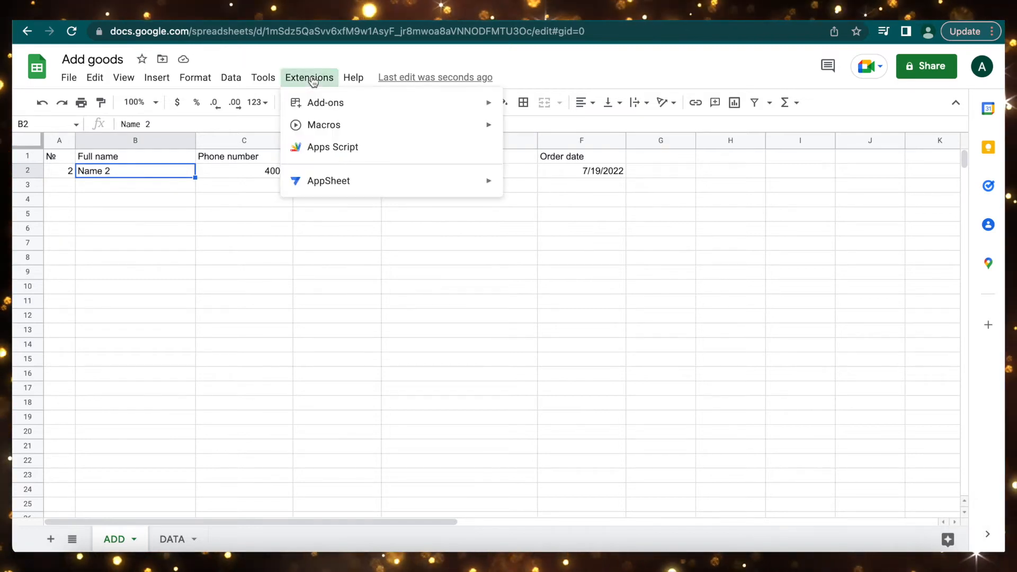
Run the add macro and authorize it with the Google account.
{"action": "mouse_move", "coordinate": [352, 131]}
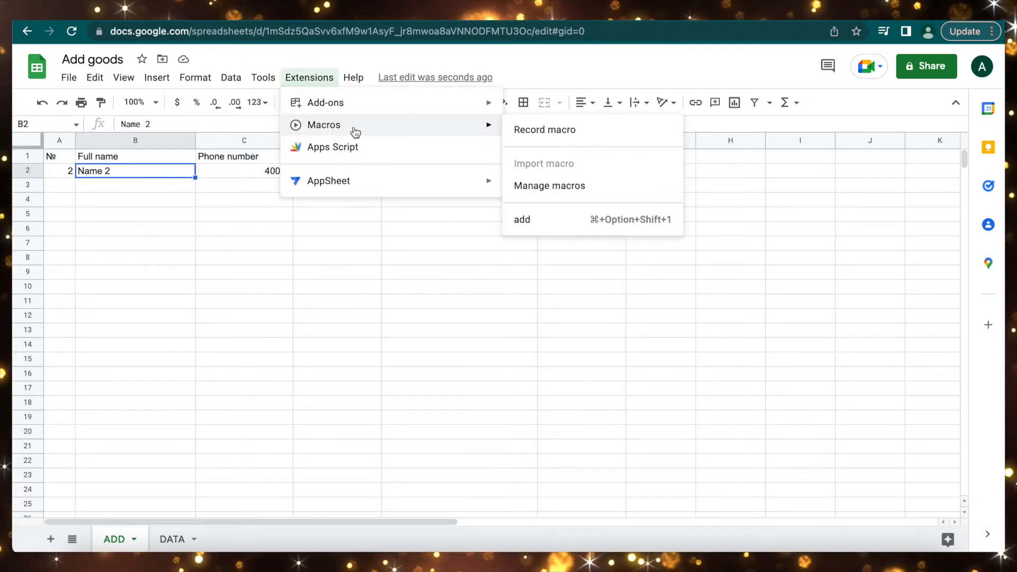
{"action": "left_click", "coordinate": [536, 226]}
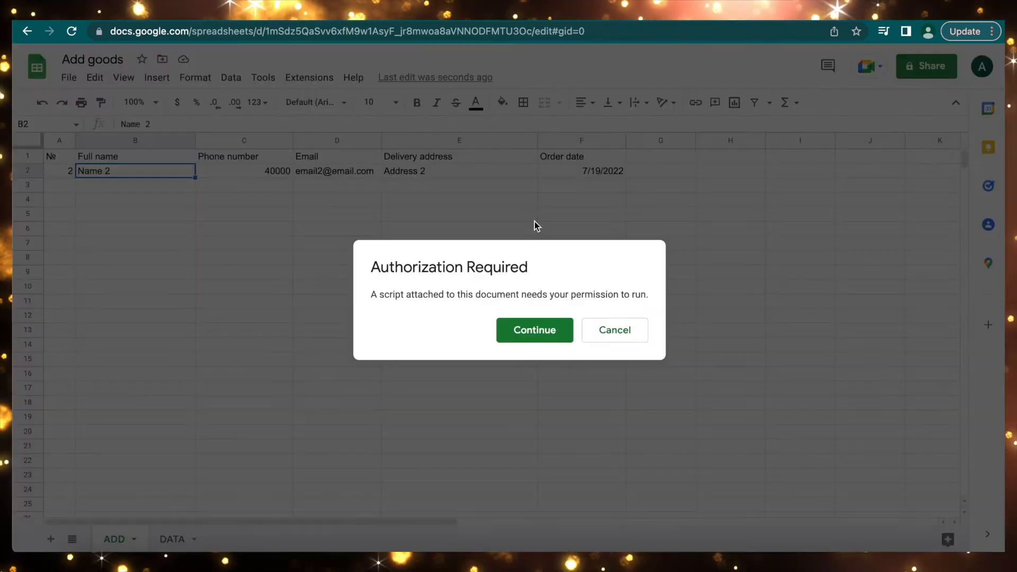
{"action": "left_click", "coordinate": [536, 338]}
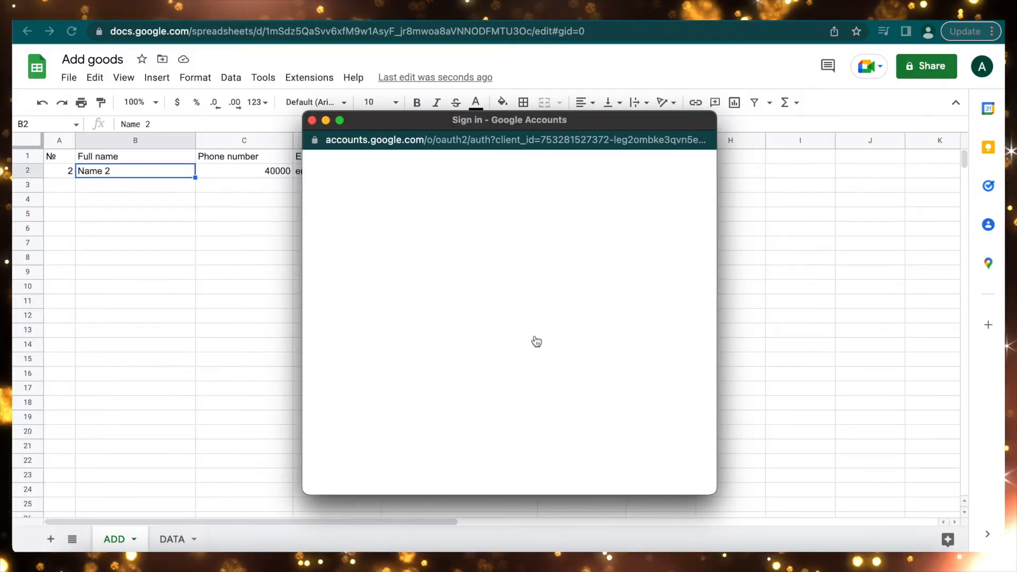
{"action": "left_click", "coordinate": [460, 295]}
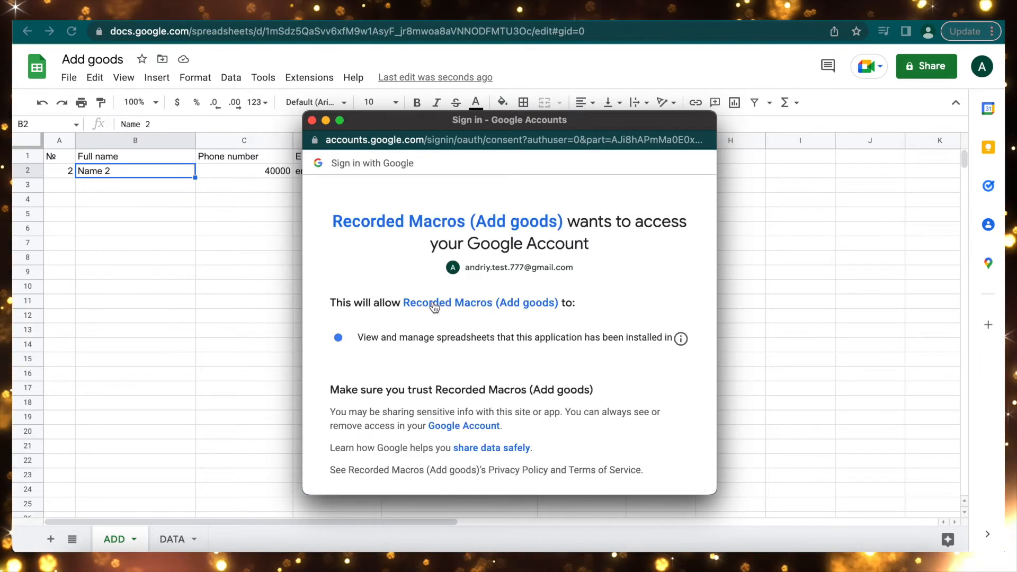
{"action": "scroll", "coordinate": [435, 306], "scroll_direction": "down", "scroll_amount": 4}
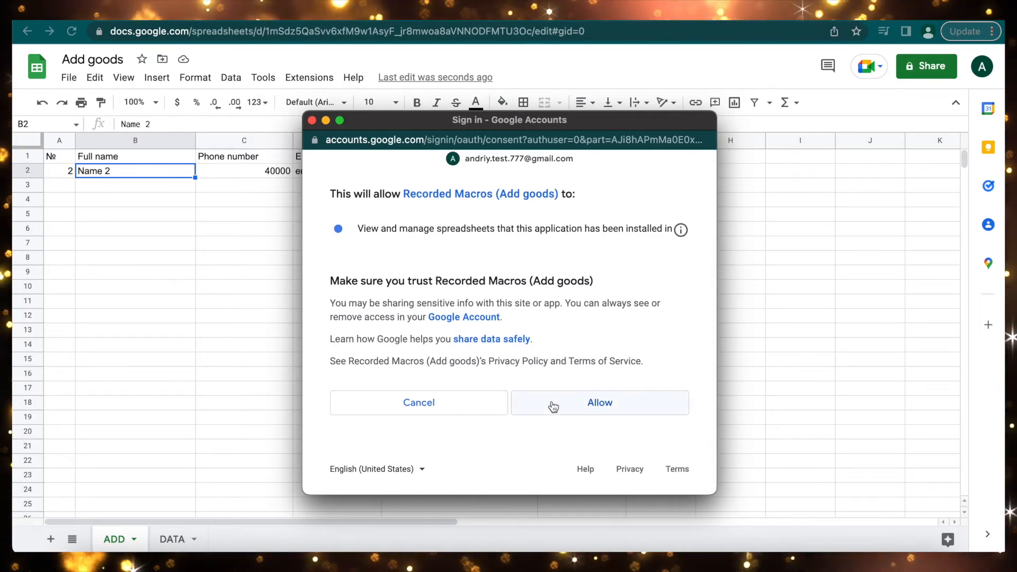
{"action": "left_click", "coordinate": [557, 402]}
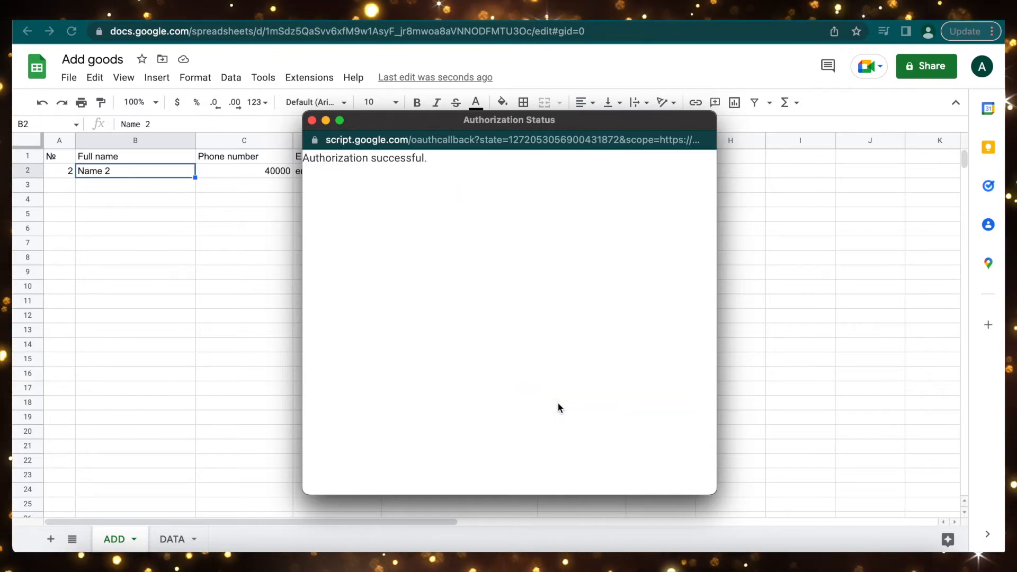
Run add again, confirm order 2 appears in DATA, and return to ADD.
{"action": "left_click", "coordinate": [178, 540]}
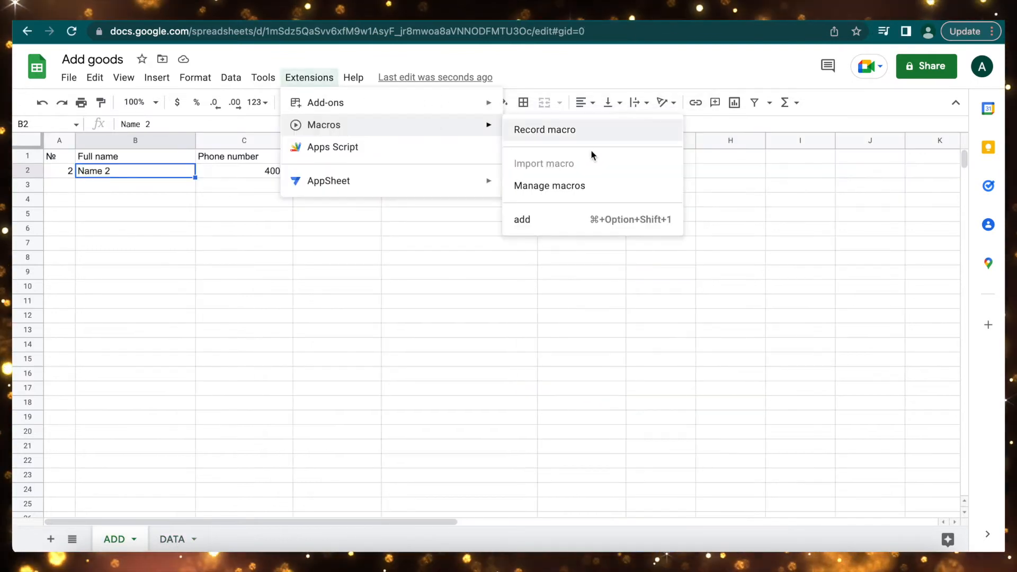
{"action": "left_click", "coordinate": [541, 221]}
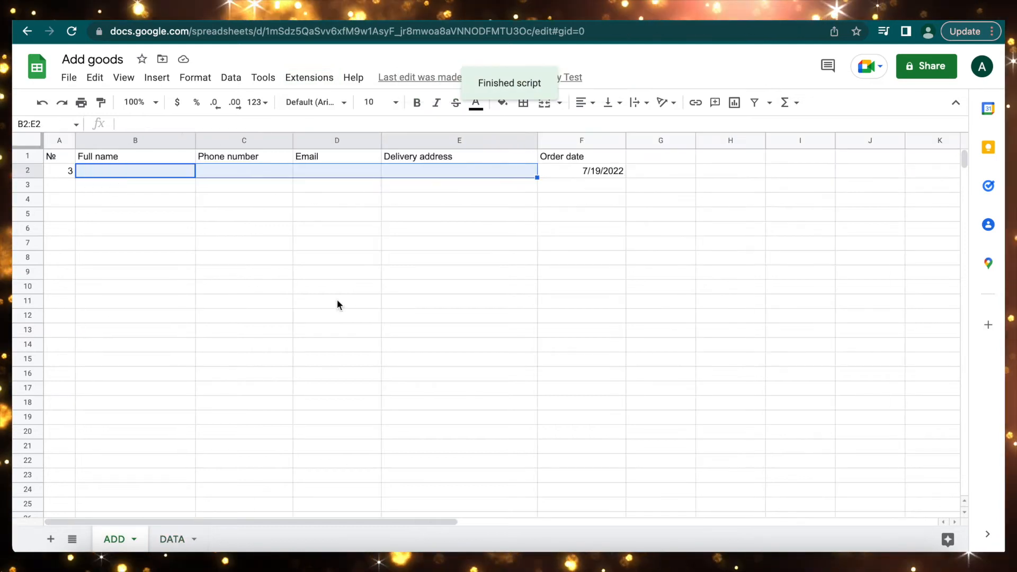
{"action": "left_click", "coordinate": [172, 538]}
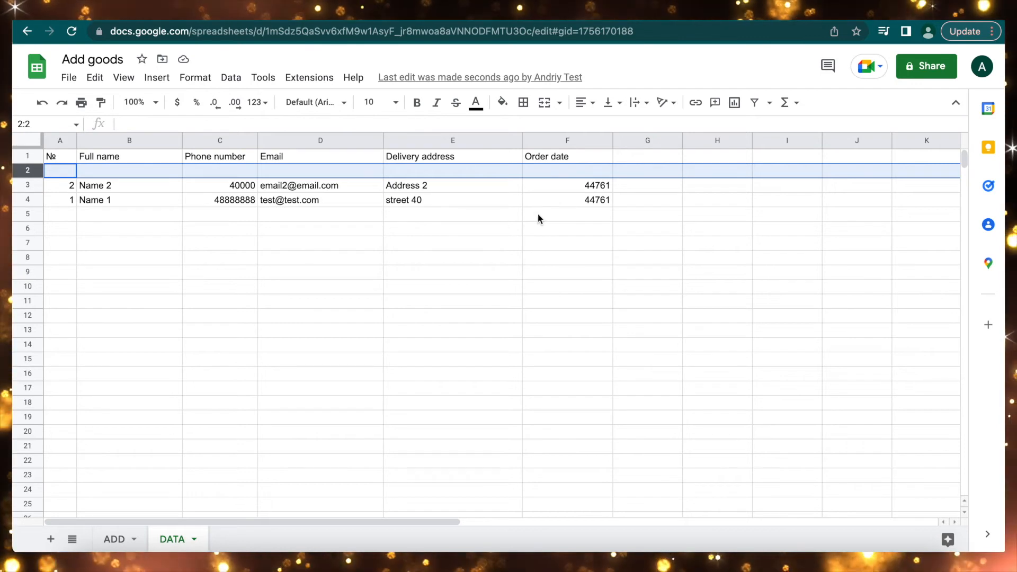
{"action": "left_click", "coordinate": [119, 539]}
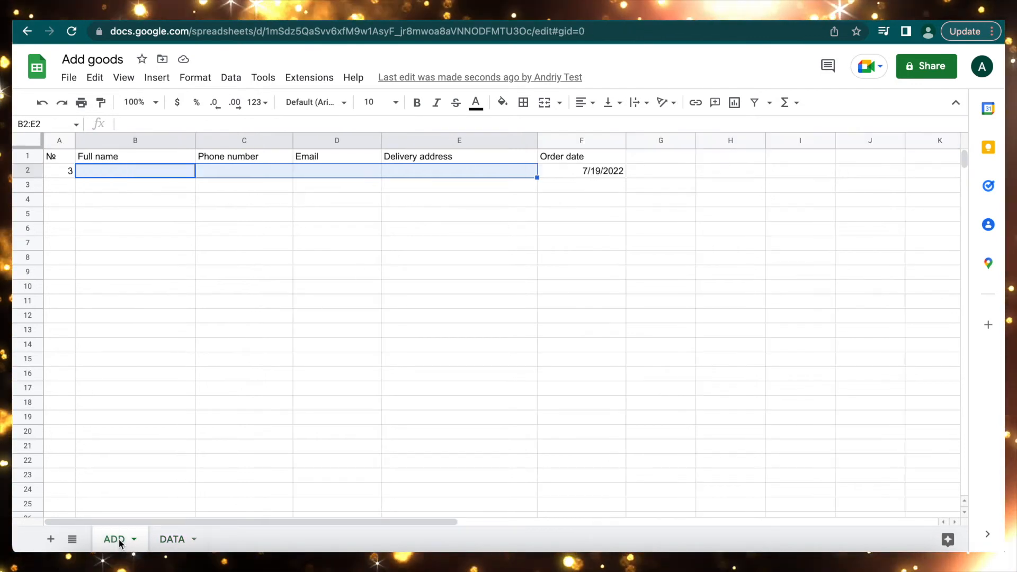
Enter a third order: name 3, a phone number, an e-mail, Adress67.
{"action": "left_click", "coordinate": [133, 169]}
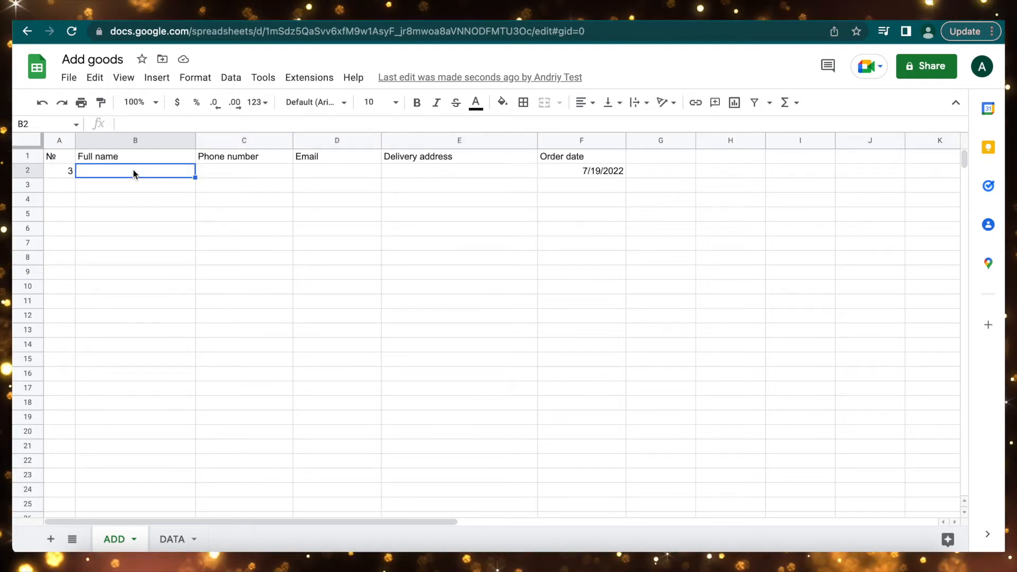
{"action": "type", "text": "name 3"}
{"action": "key", "text": "Tab"}
{"action": "type", "text": "555555"}
{"action": "key", "text": "Tab"}
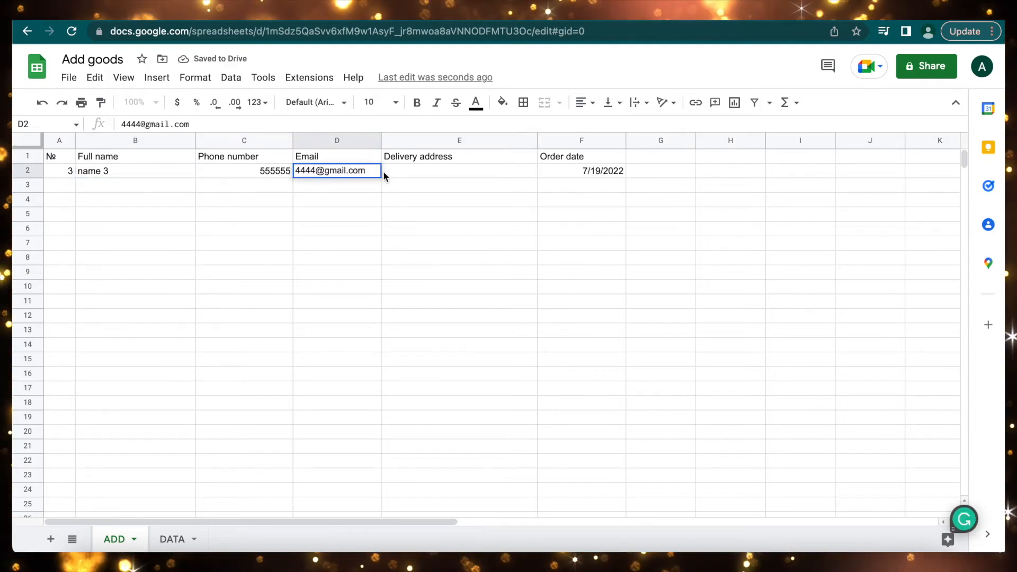
{"action": "key", "text": "Tab"}
{"action": "type", "text": "Adress67"}
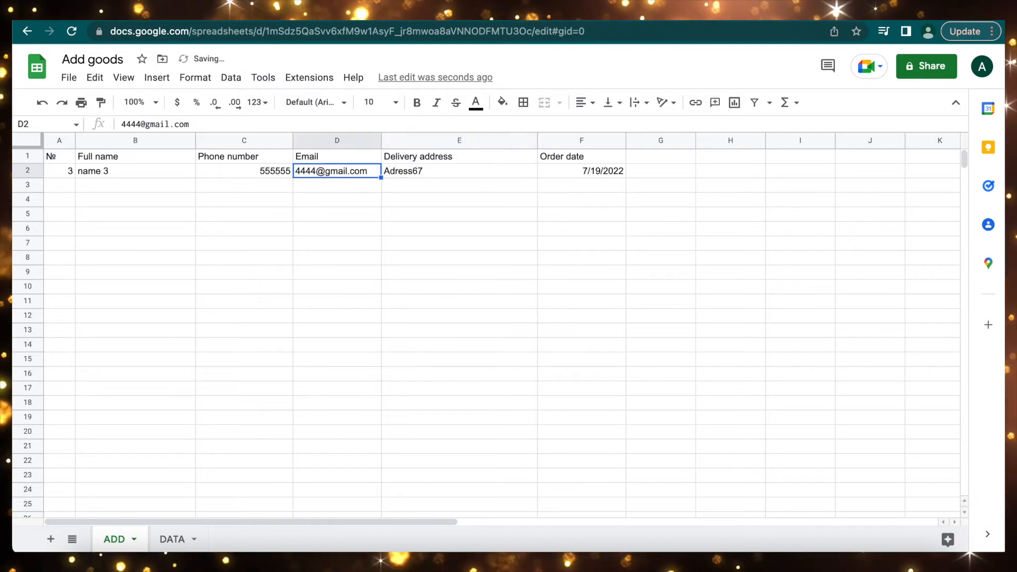
{"action": "key", "text": "Return"}
Run the add macro, check the new order in DATA, and return to ADD.
{"action": "left_click", "coordinate": [309, 78]}
{"action": "mouse_move", "coordinate": [370, 133]}
{"action": "left_click", "coordinate": [526, 217]}
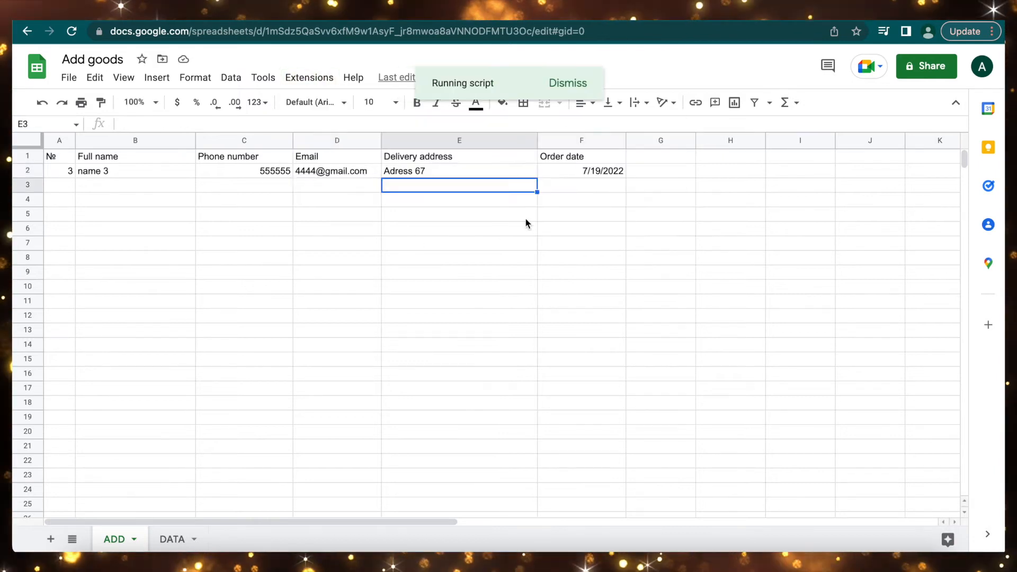
{"action": "left_click", "coordinate": [176, 539]}
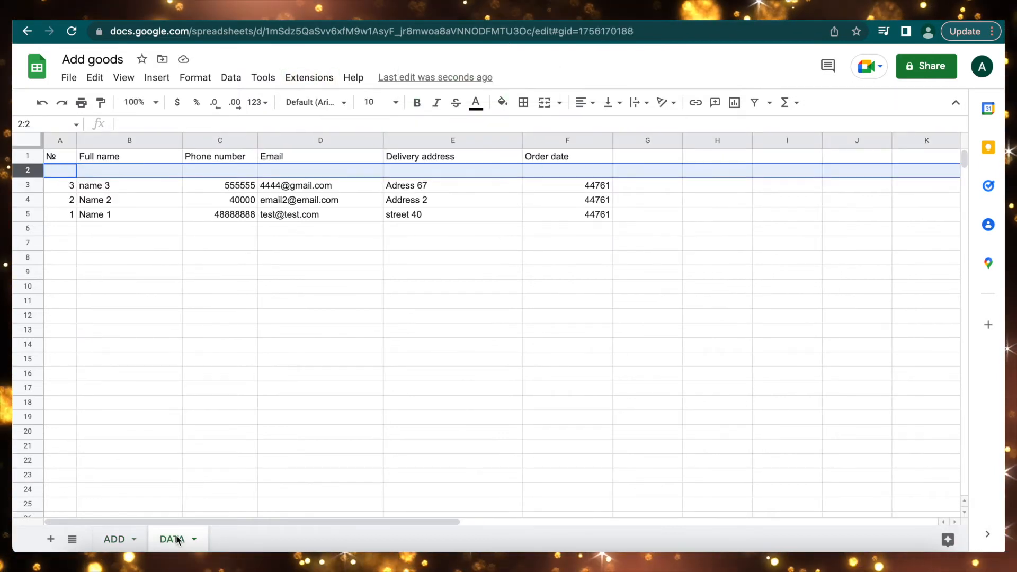
{"action": "left_click", "coordinate": [113, 538]}
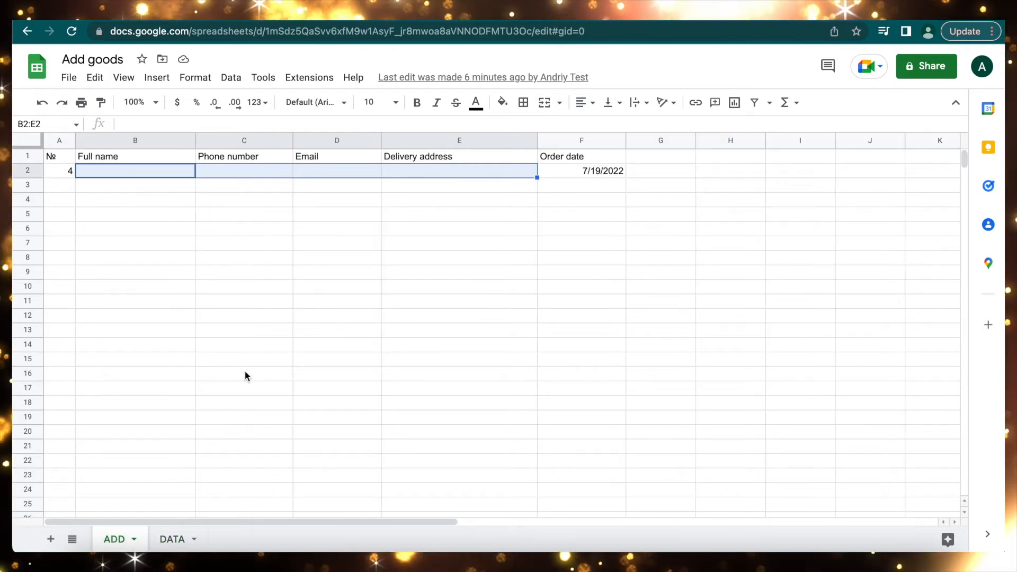
Enter a fourth order with values 111, 222, 333 and 444 in B2:E2.
{"action": "left_click", "coordinate": [146, 170]}
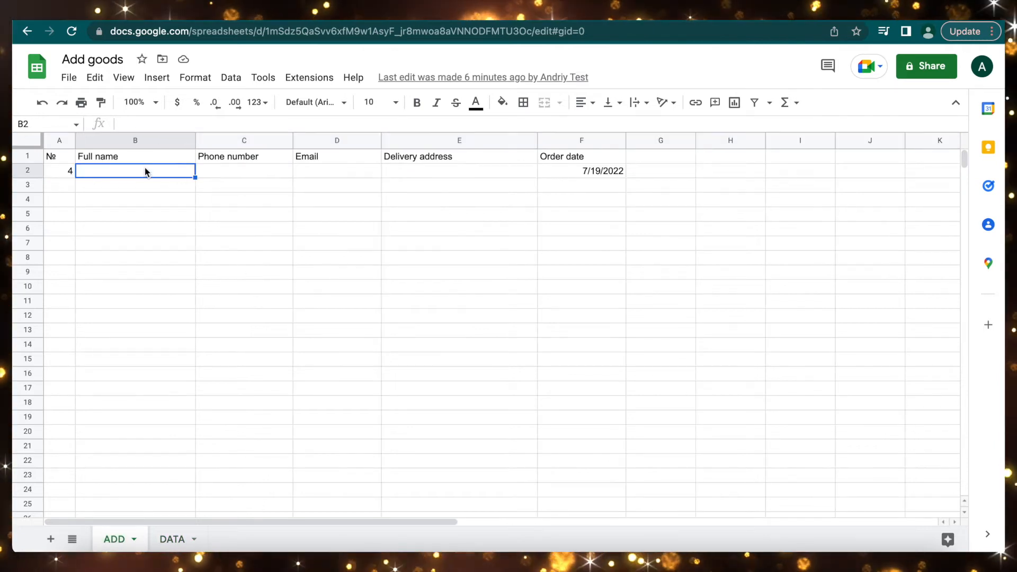
{"action": "type", "text": "111"}
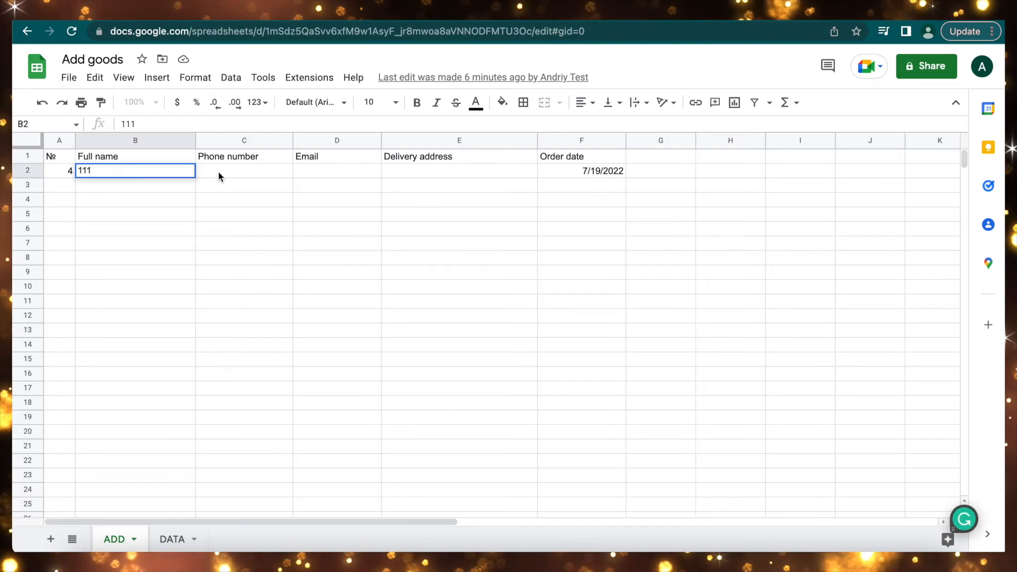
{"action": "key", "text": "Tab"}
{"action": "type", "text": "222"}
{"action": "key", "text": "Tab"}
{"action": "type", "text": "333"}
{"action": "key", "text": "Tab"}
{"action": "type", "text": "444"}
{"action": "left_click", "coordinate": [155, 173]}
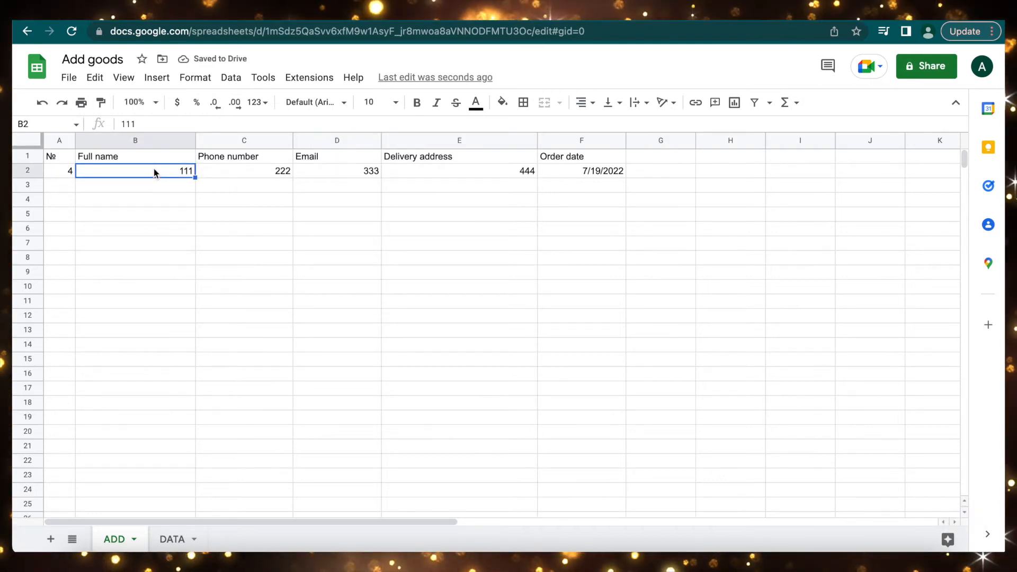
Run add via its keyboard shortcut, then select DATA's Order date column.
{"action": "key", "text": "alt+shift+super+1"}
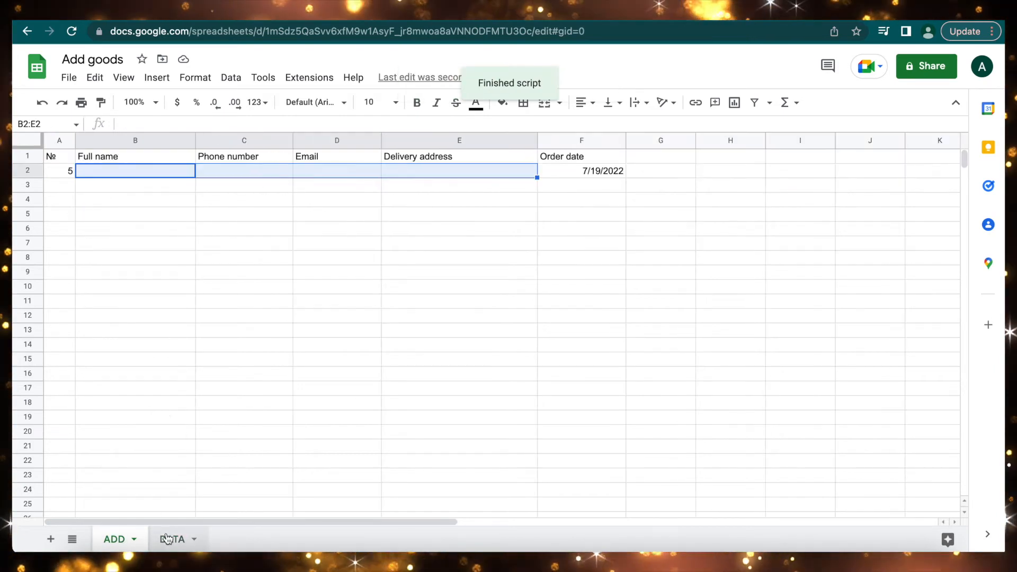
{"action": "left_click", "coordinate": [171, 538]}
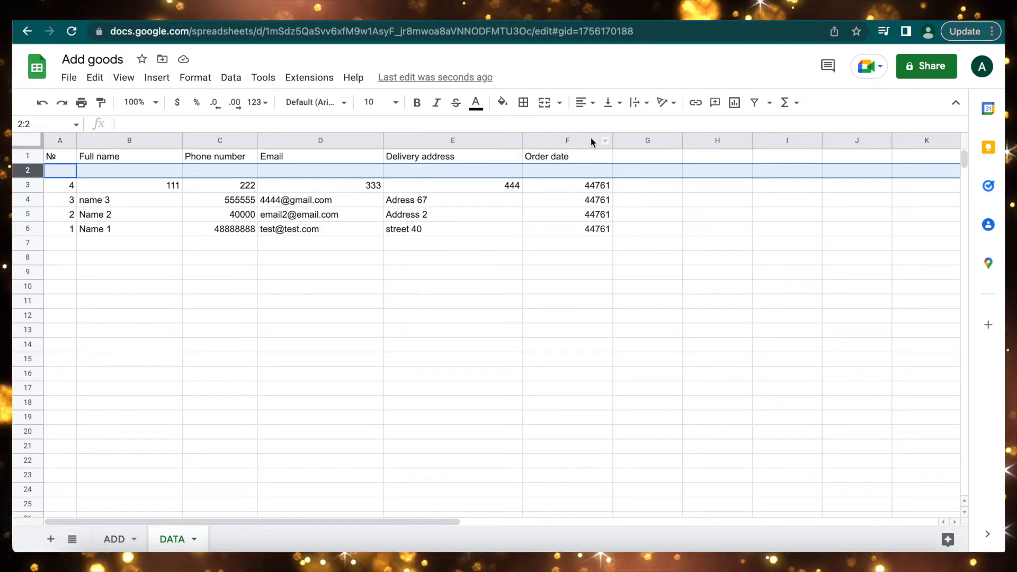
{"action": "left_click", "coordinate": [576, 139]}
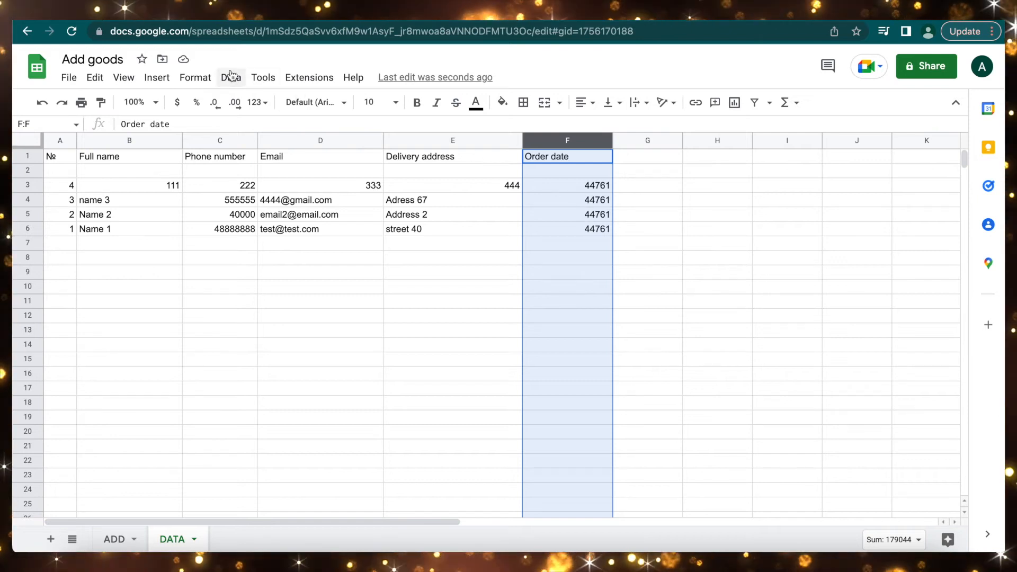
Format DATA's Order date column F as Date so 44761 displays as 7/19/2022.
{"action": "left_click", "coordinate": [196, 80]}
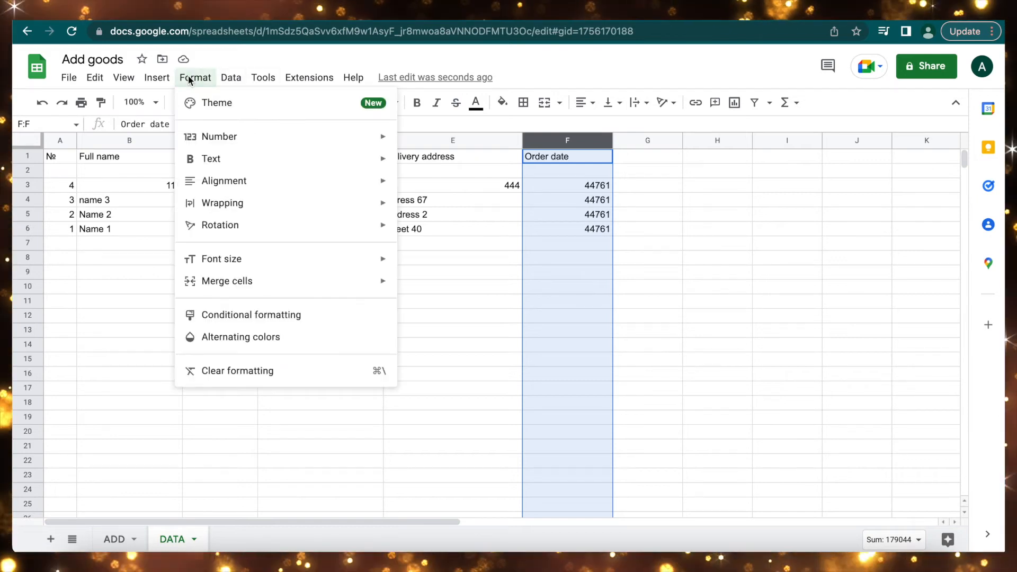
{"action": "mouse_move", "coordinate": [391, 144]}
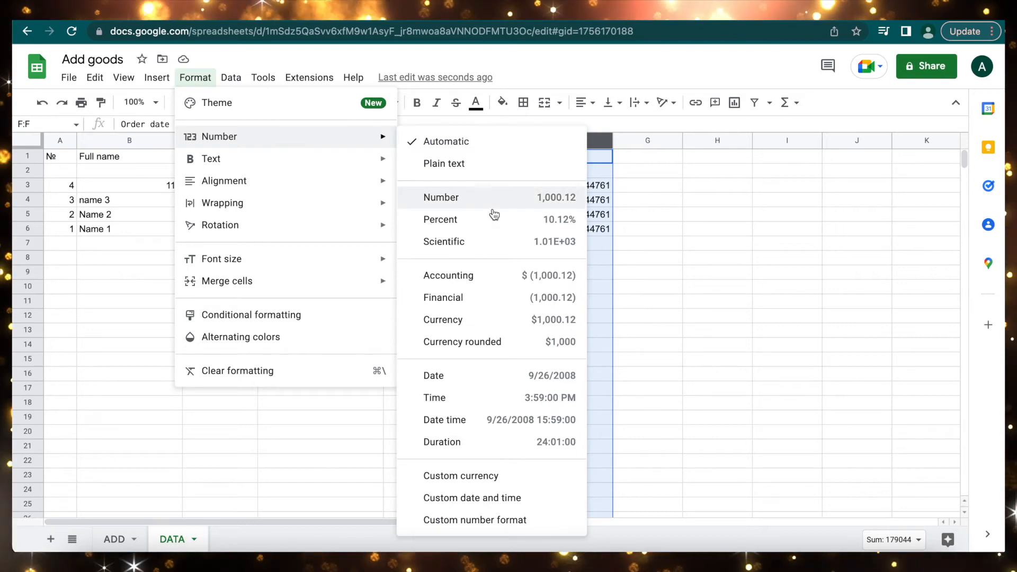
{"action": "left_click", "coordinate": [454, 376]}
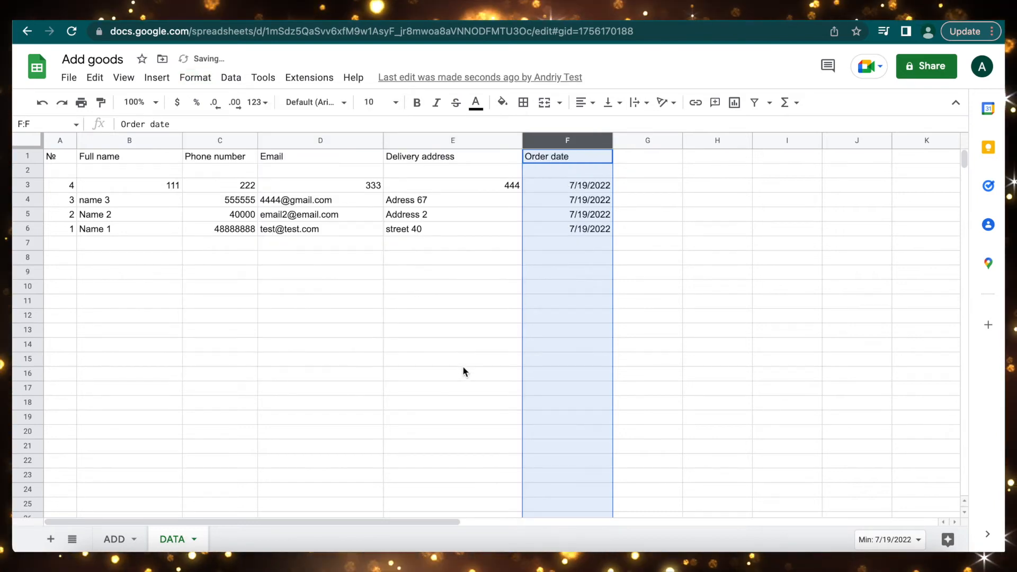
{"action": "left_click", "coordinate": [594, 306]}
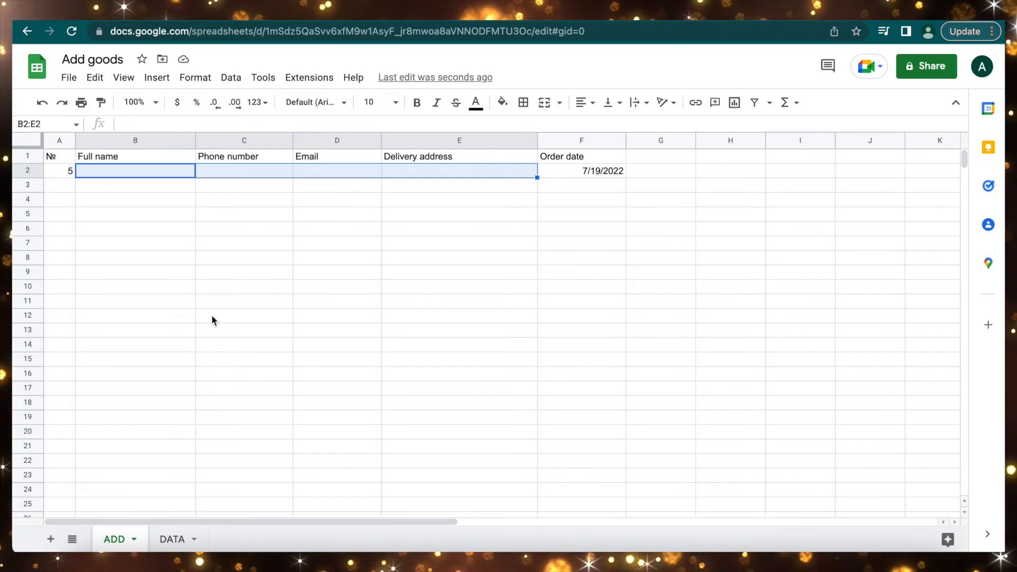
{"action": "left_click", "coordinate": [307, 79]}
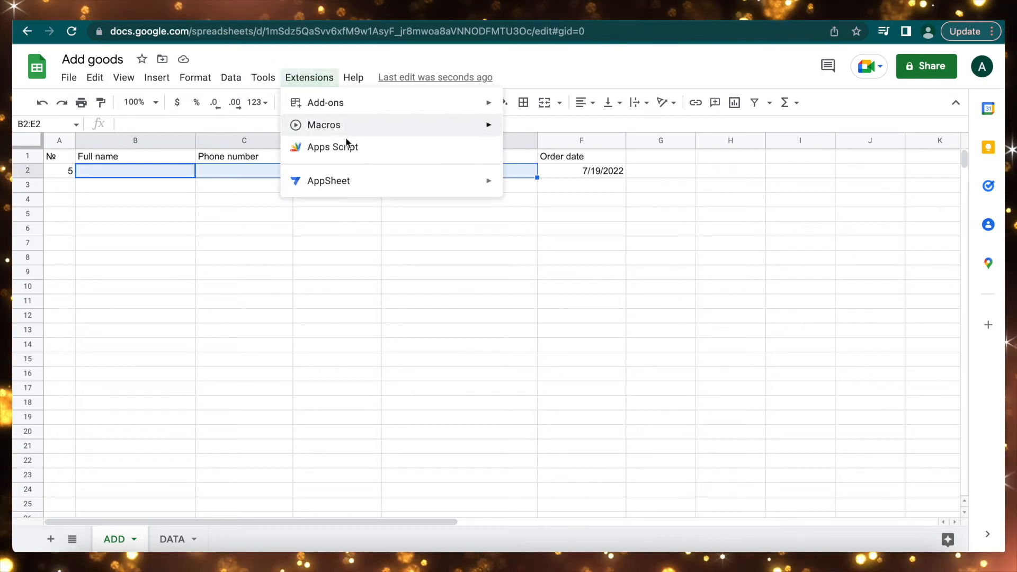
{"action": "mouse_move", "coordinate": [366, 132]}
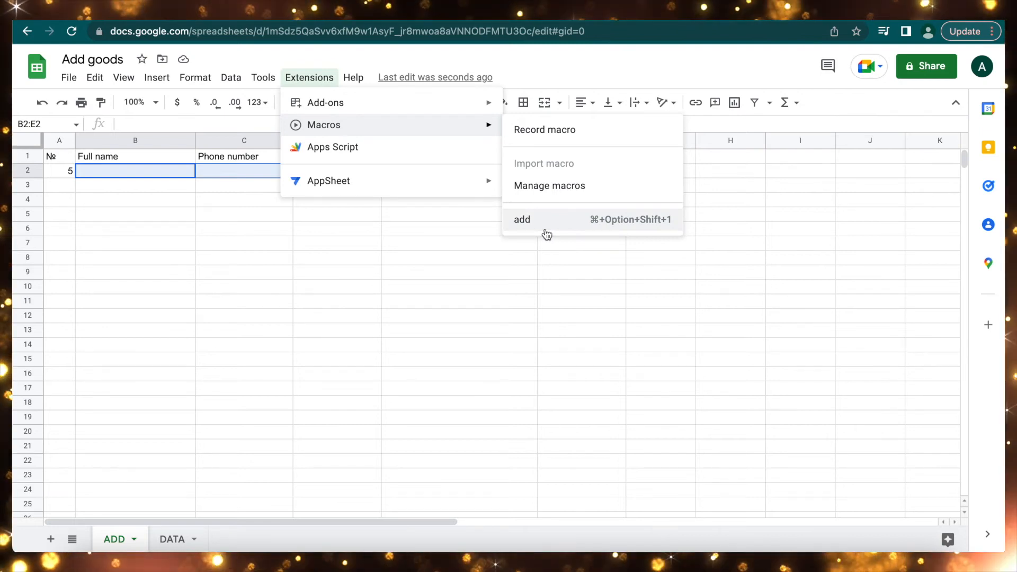
{"action": "left_click", "coordinate": [651, 225]}
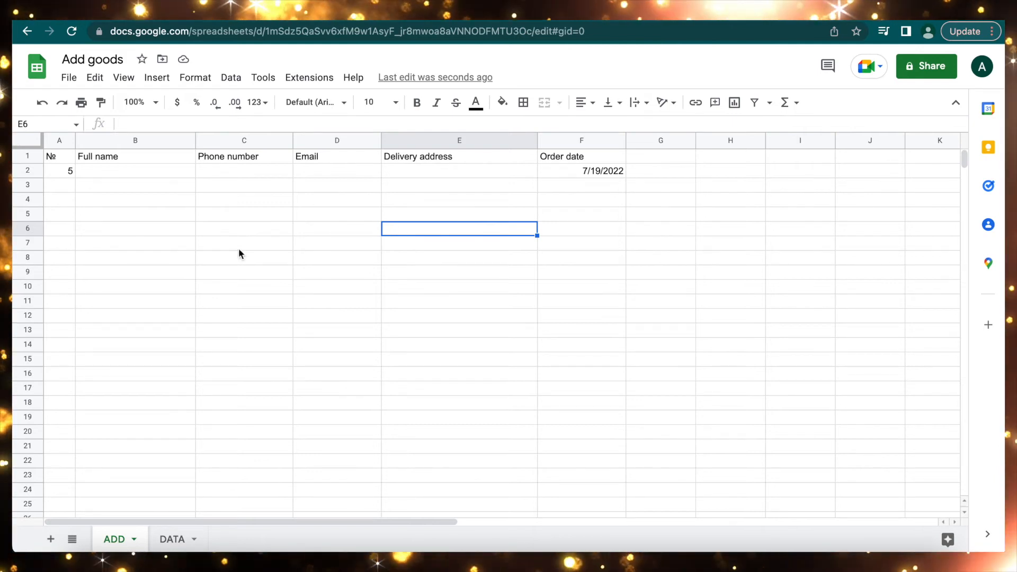
Insert a new drawing and add a text box reading 'add'.
{"action": "left_click", "coordinate": [153, 79]}
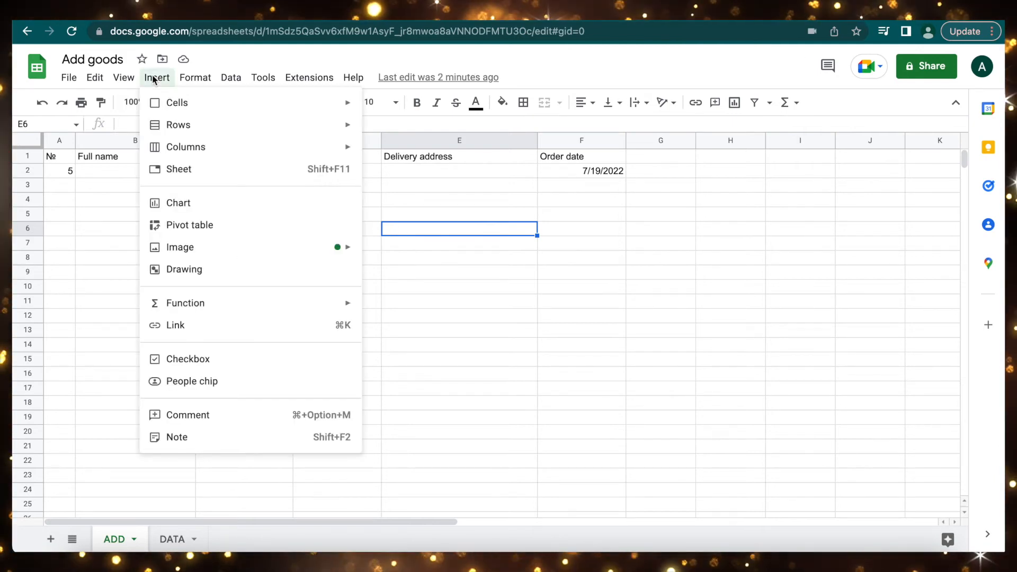
{"action": "left_click", "coordinate": [200, 271]}
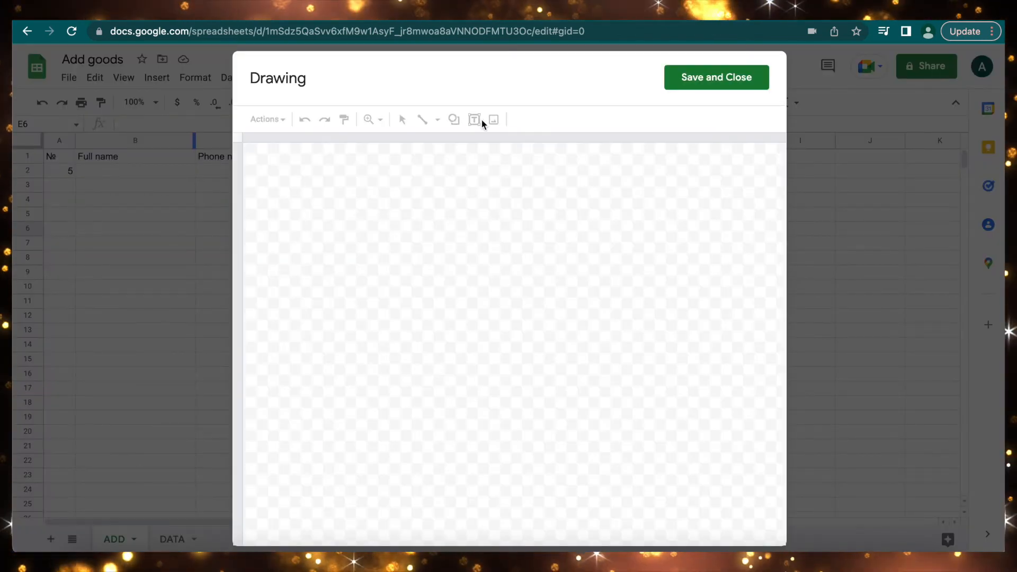
{"action": "left_click", "coordinate": [474, 119]}
{"action": "left_click_drag", "start_coordinate": [378, 214], "coordinate": [488, 301]}
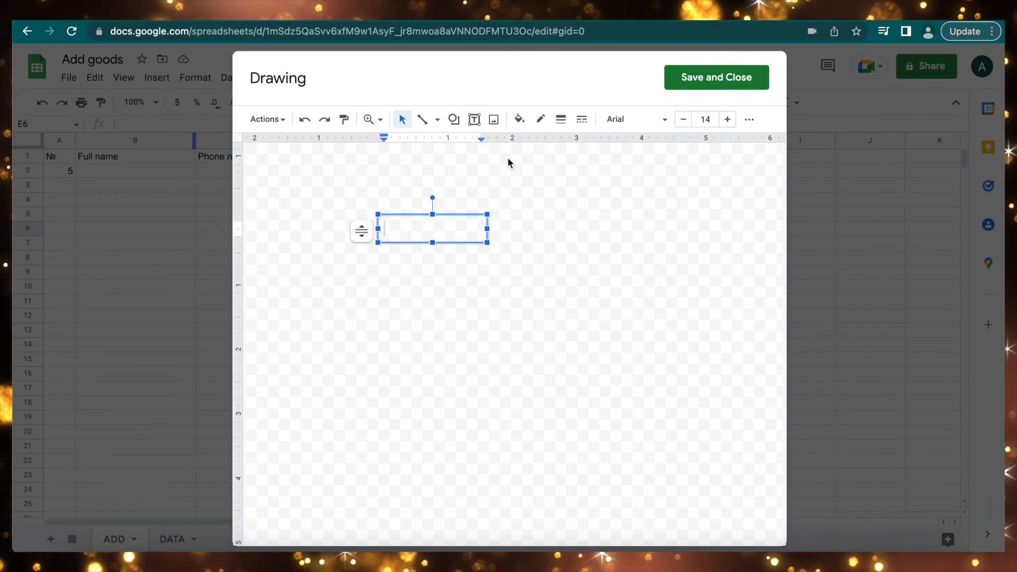
{"action": "type", "text": "add"}
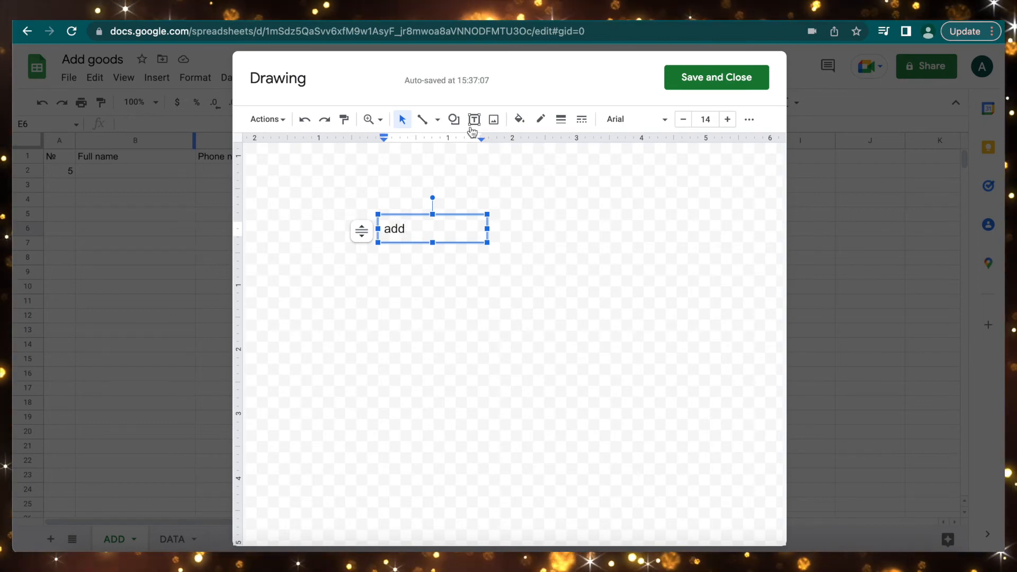
Draw a rectangle shape to the right of the 'add' text box.
{"action": "left_click", "coordinate": [455, 124]}
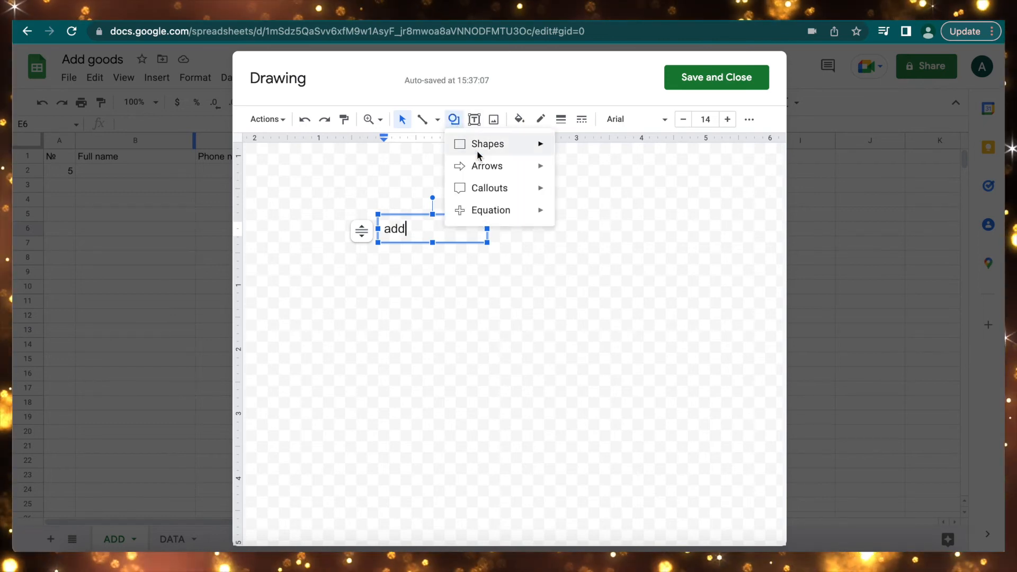
{"action": "mouse_move", "coordinate": [547, 153]}
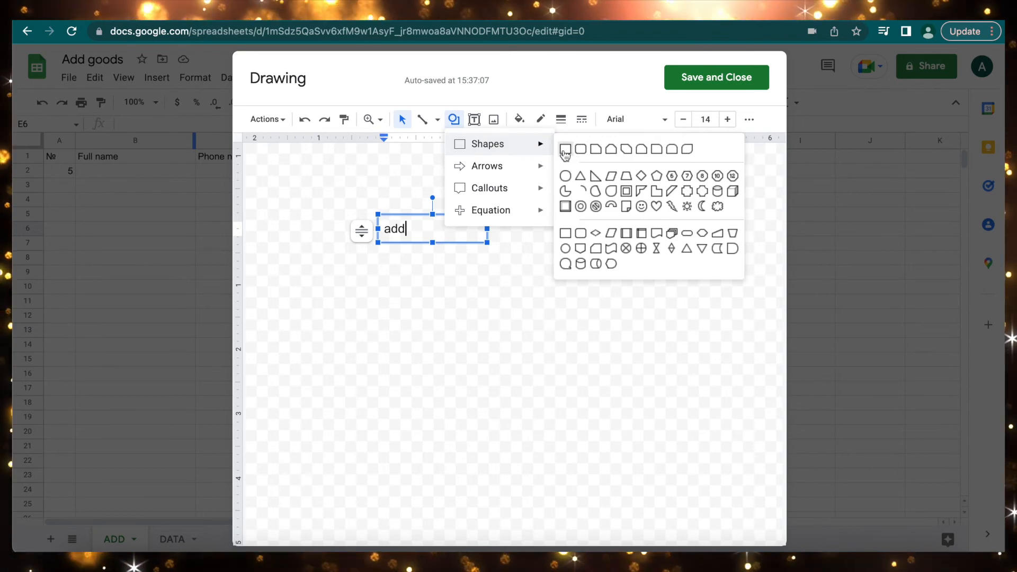
{"action": "left_click", "coordinate": [565, 151]}
{"action": "left_click_drag", "start_coordinate": [368, 202], "coordinate": [574, 235]}
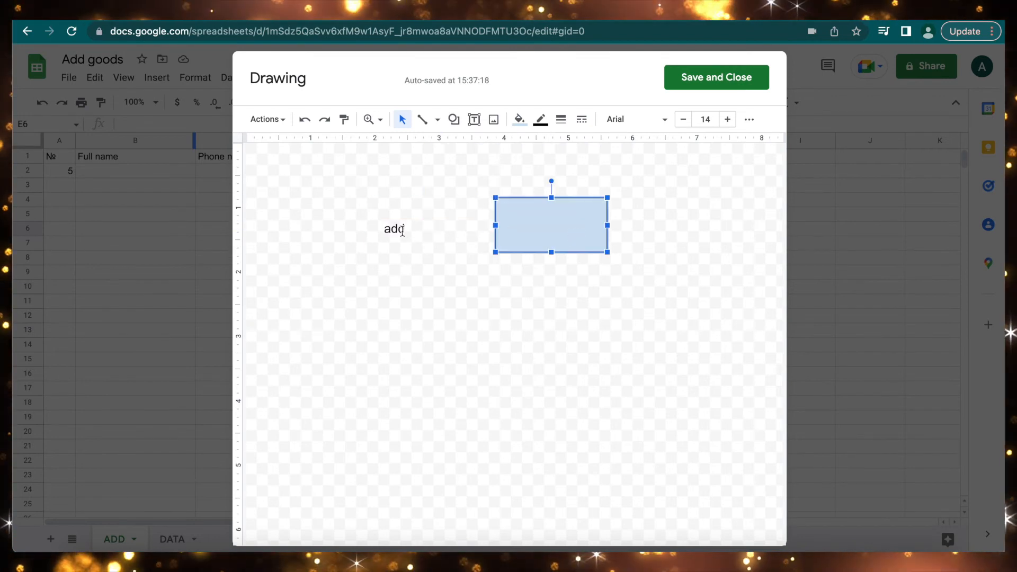
Label the rectangle 'ADD' and shrink it to fit the label.
{"action": "right_click", "coordinate": [545, 225]}
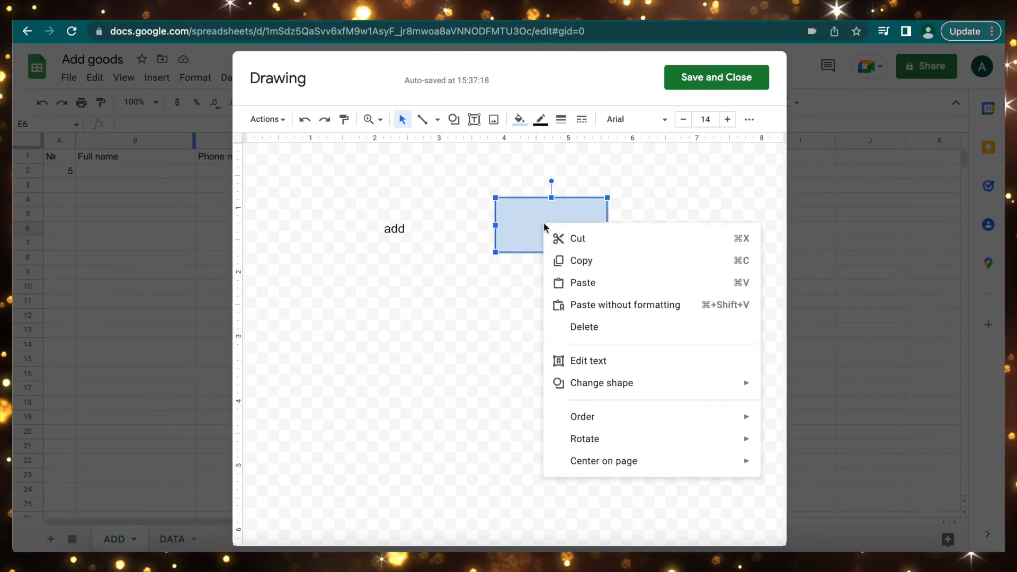
{"action": "left_click", "coordinate": [589, 361]}
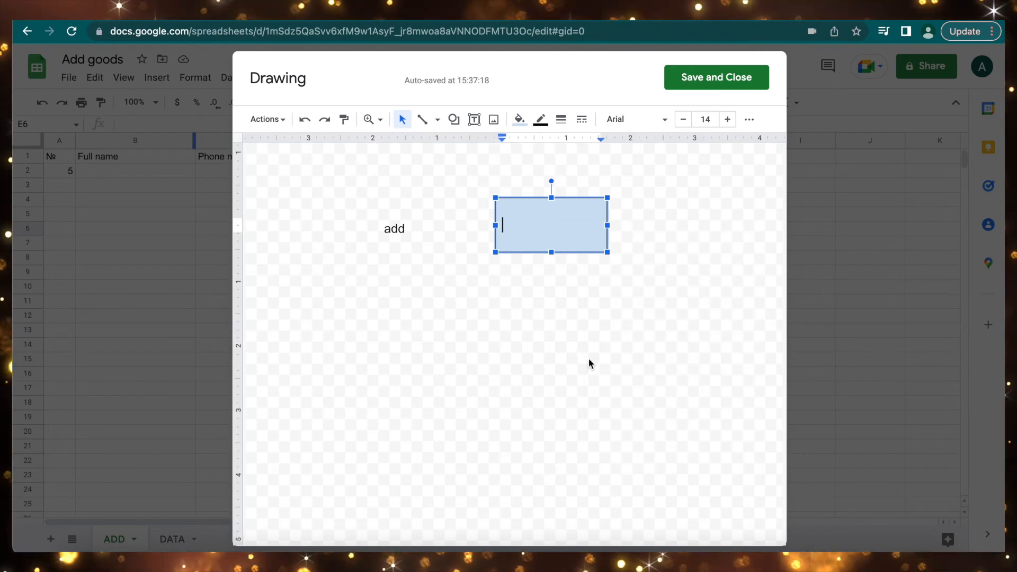
{"action": "type", "text": "ADD"}
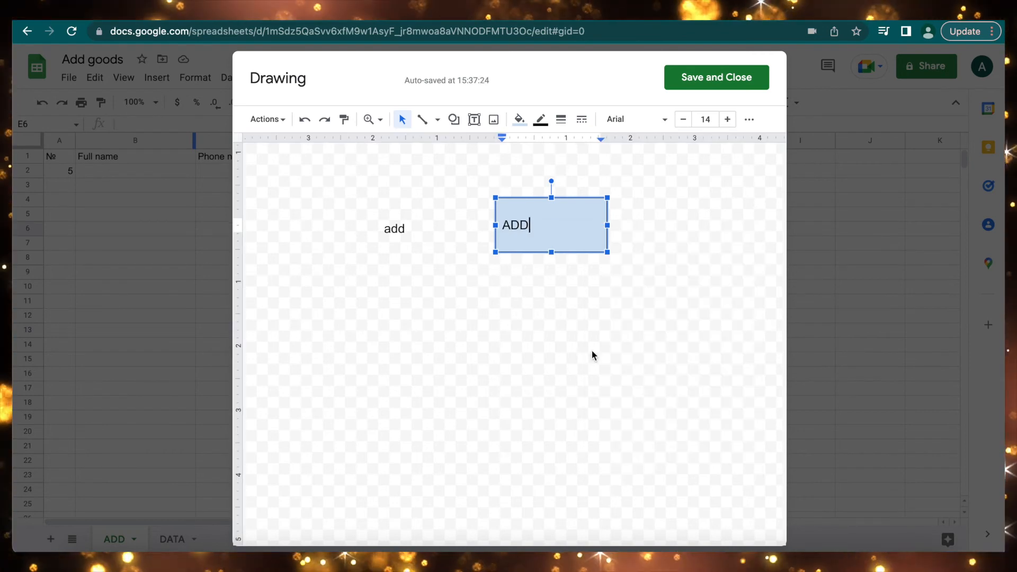
{"action": "left_click", "coordinate": [599, 225]}
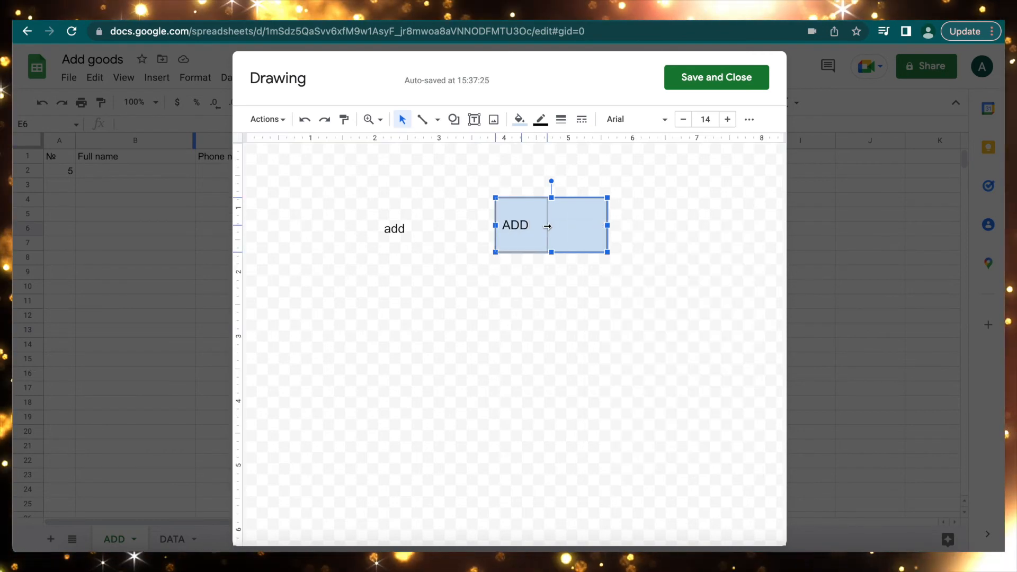
{"action": "left_click_drag", "start_coordinate": [548, 229], "coordinate": [548, 225]}
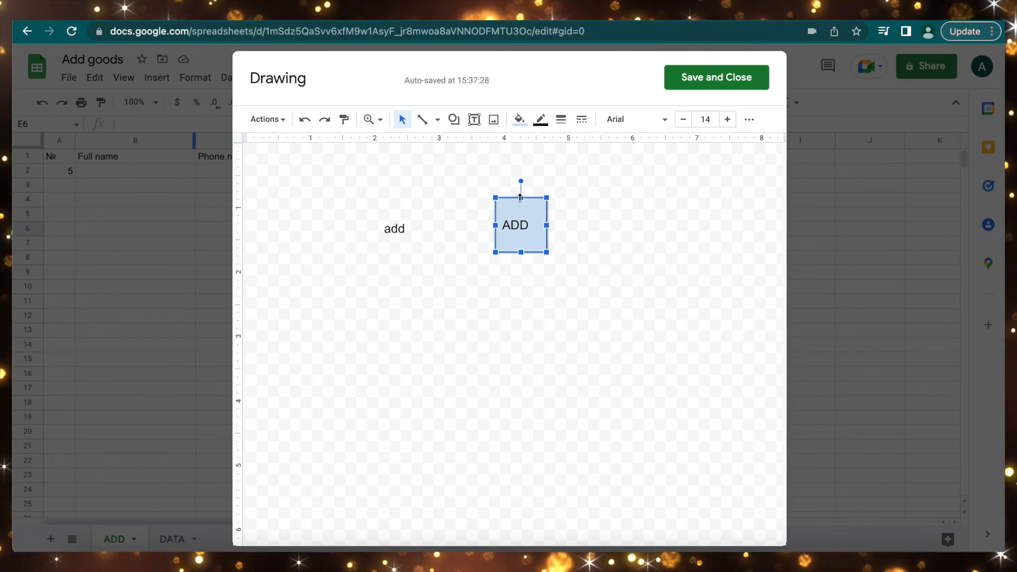
{"action": "left_click_drag", "start_coordinate": [519, 222], "coordinate": [520, 224]}
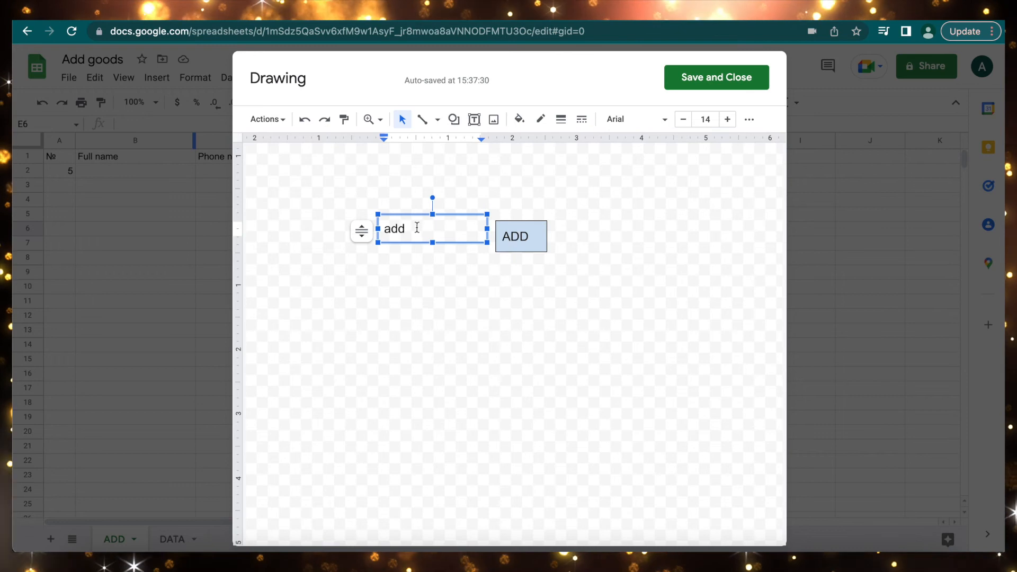
Delete the 'add' text box, move the ADD box left, and save the drawing.
{"action": "key", "text": "Escape"}
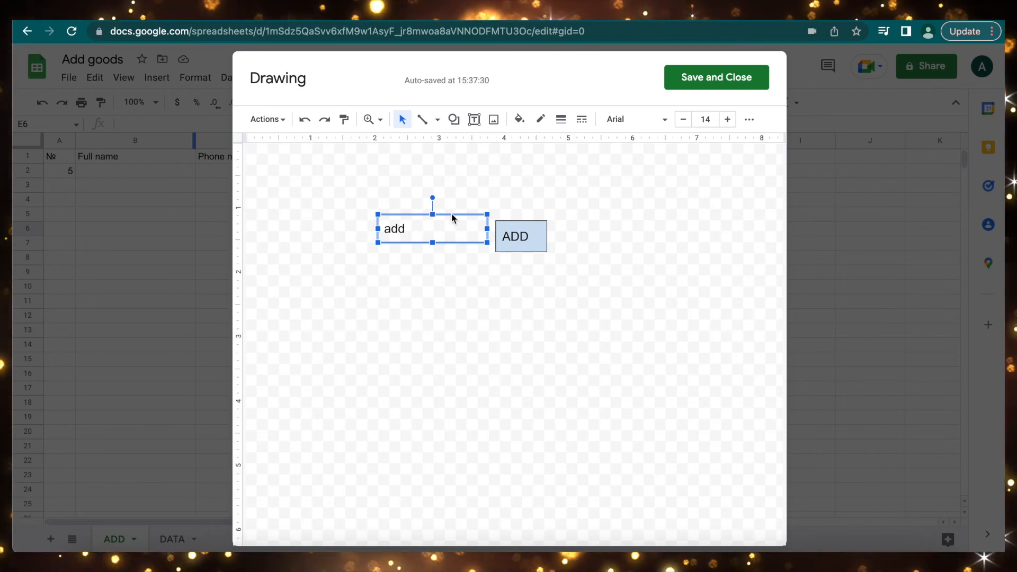
{"action": "key", "text": "Delete"}
{"action": "left_click_drag", "start_coordinate": [522, 227], "coordinate": [414, 228]}
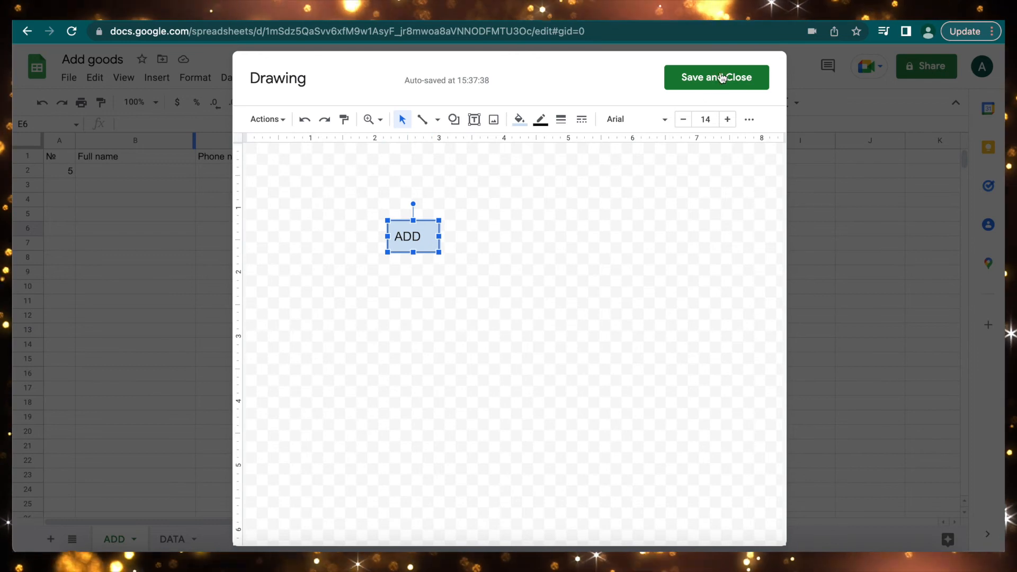
{"action": "left_click", "coordinate": [715, 78]}
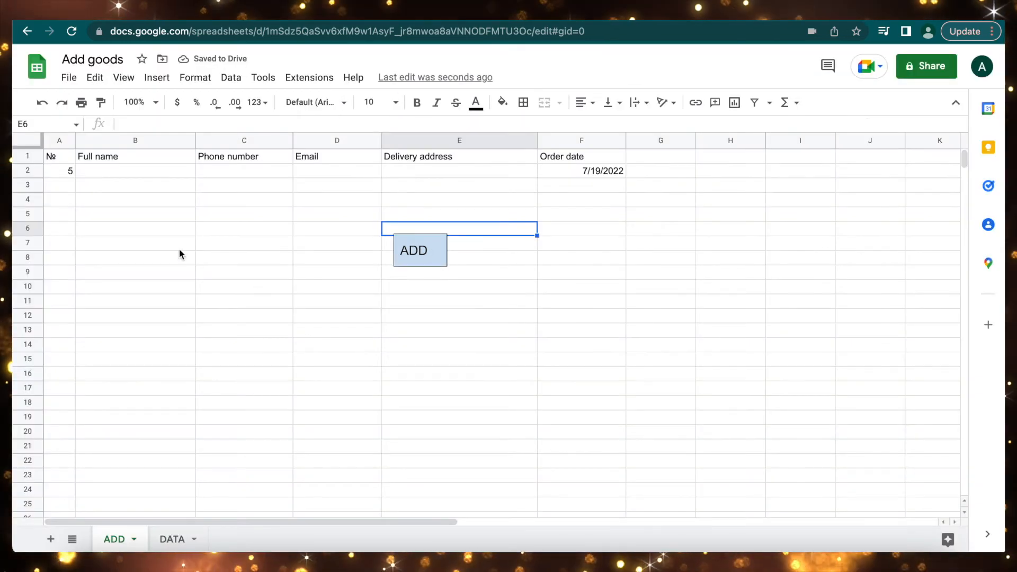
Move the ADD button drawing into column B around rows 6–7.
{"action": "left_click", "coordinate": [431, 254]}
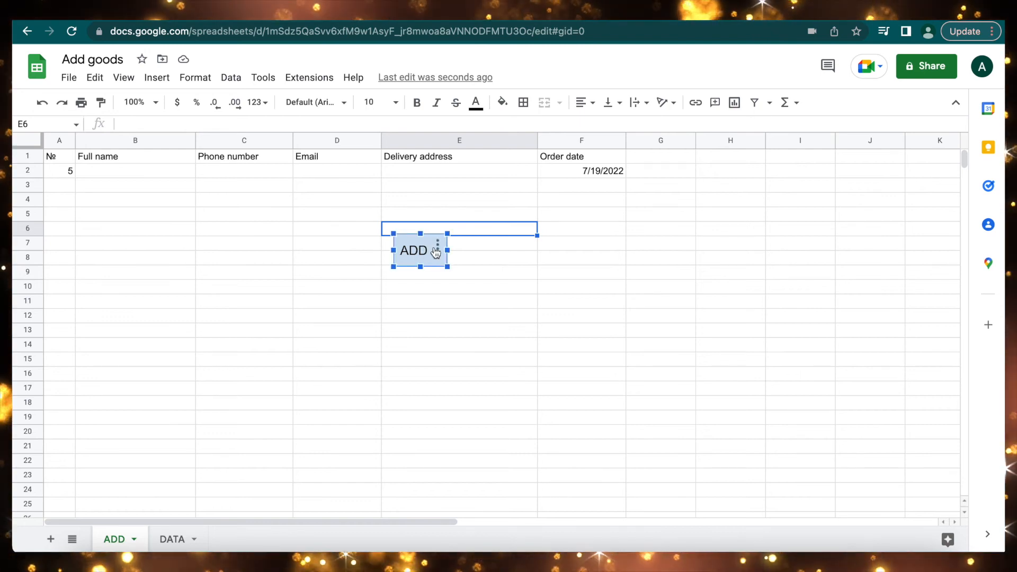
{"action": "left_click_drag", "start_coordinate": [422, 236], "coordinate": [313, 236]}
{"action": "left_click_drag", "start_coordinate": [192, 236], "coordinate": [144, 221]}
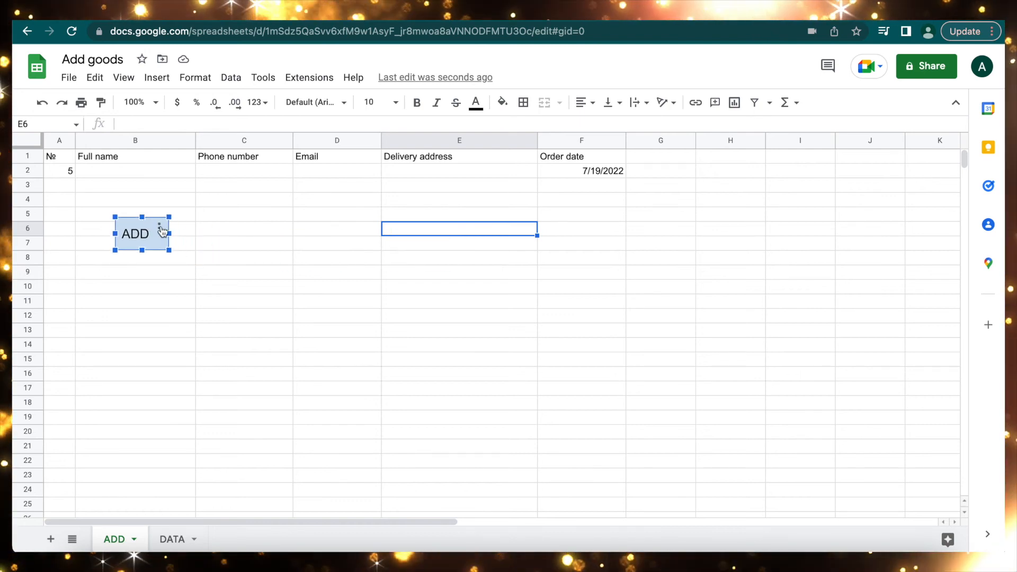
Assign the script 'add' to the ADD button.
{"action": "left_click", "coordinate": [160, 229]}
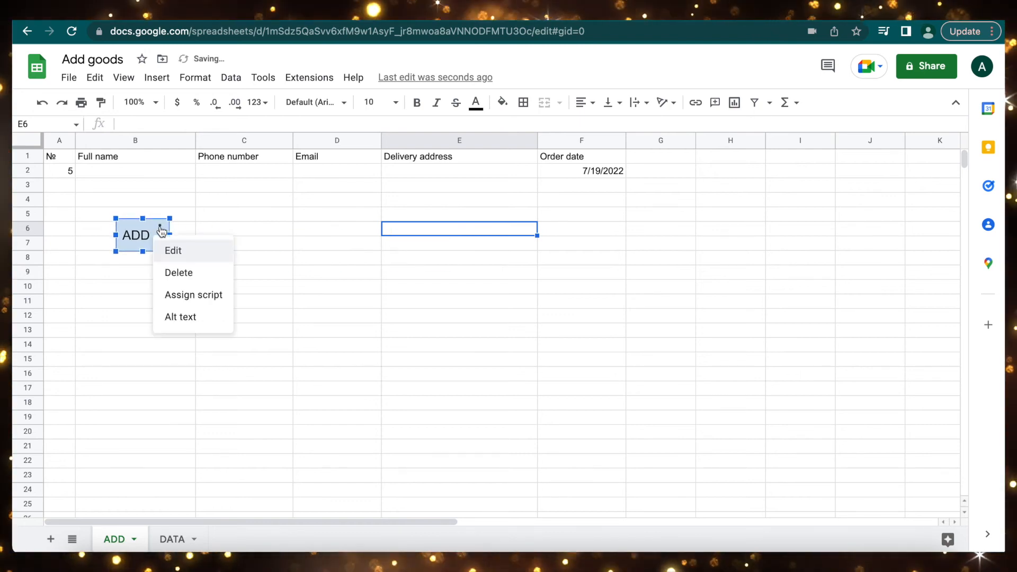
{"action": "left_click", "coordinate": [191, 299]}
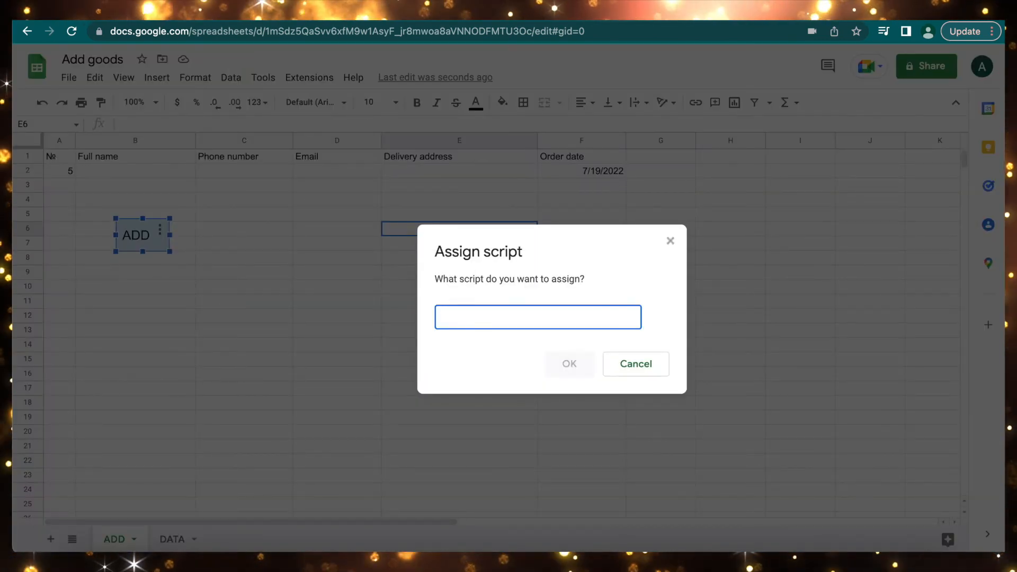
{"action": "type", "text": "add"}
{"action": "left_click", "coordinate": [569, 364]}
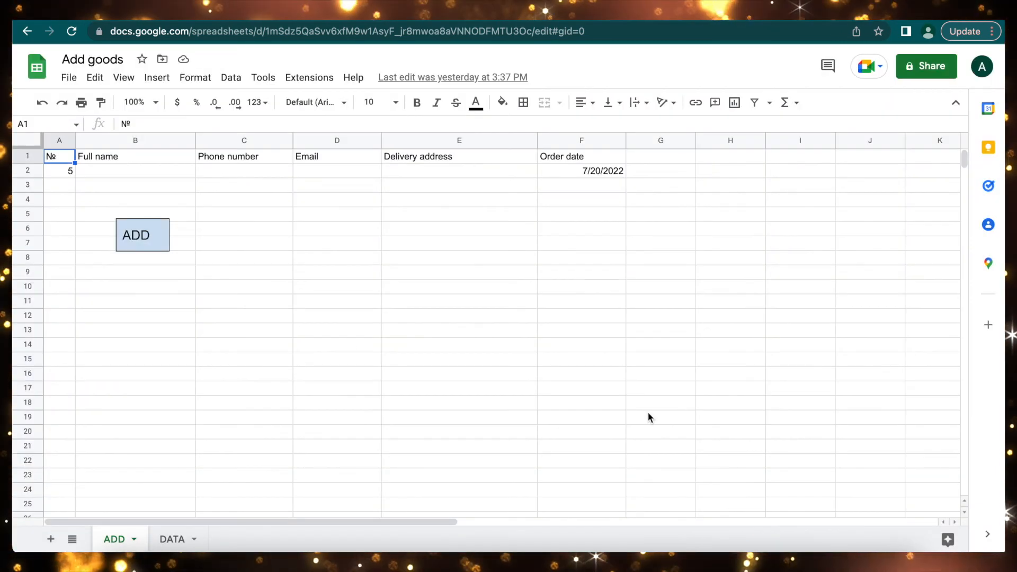
Fill the test order fields B2:E2 with 77777.
{"action": "left_click", "coordinate": [136, 172]}
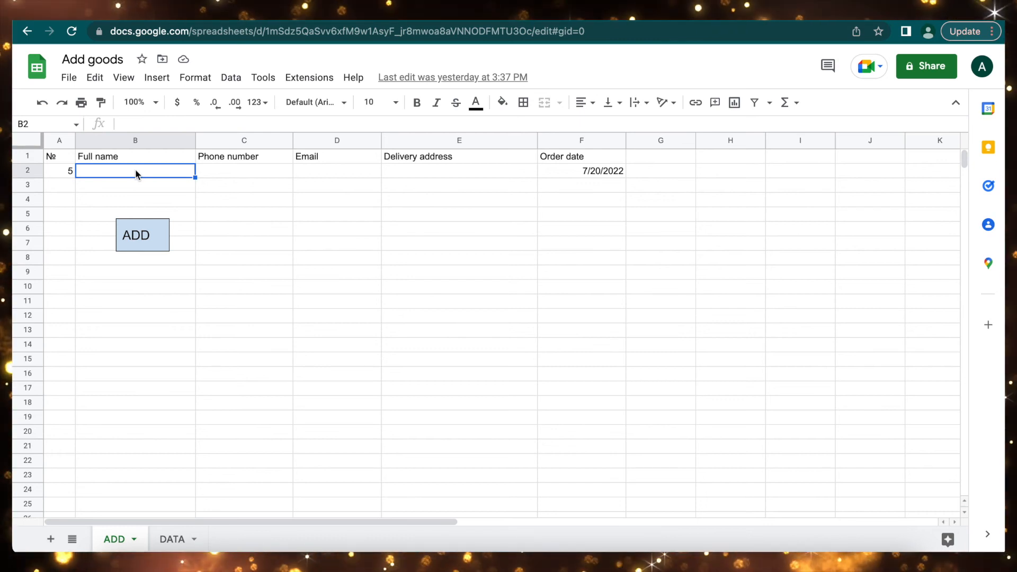
{"action": "type", "text": "77777"}
{"action": "key", "text": "Tab"}
{"action": "type", "text": "77777"}
{"action": "key", "text": "Tab"}
{"action": "type", "text": "777"}
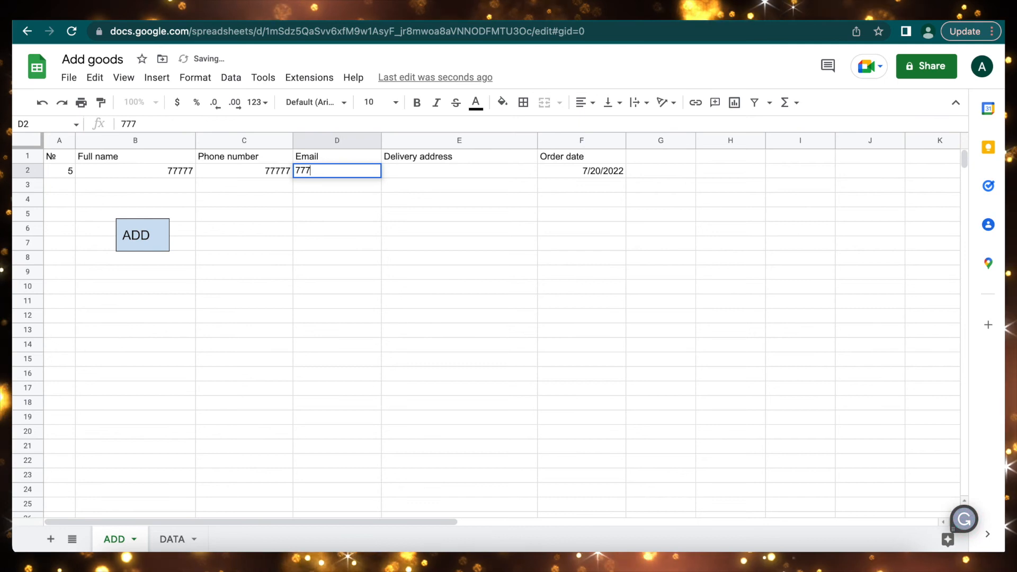
{"action": "type", "text": "77"}
{"action": "left_click", "coordinate": [399, 168]}
{"action": "type", "text": "77777"}
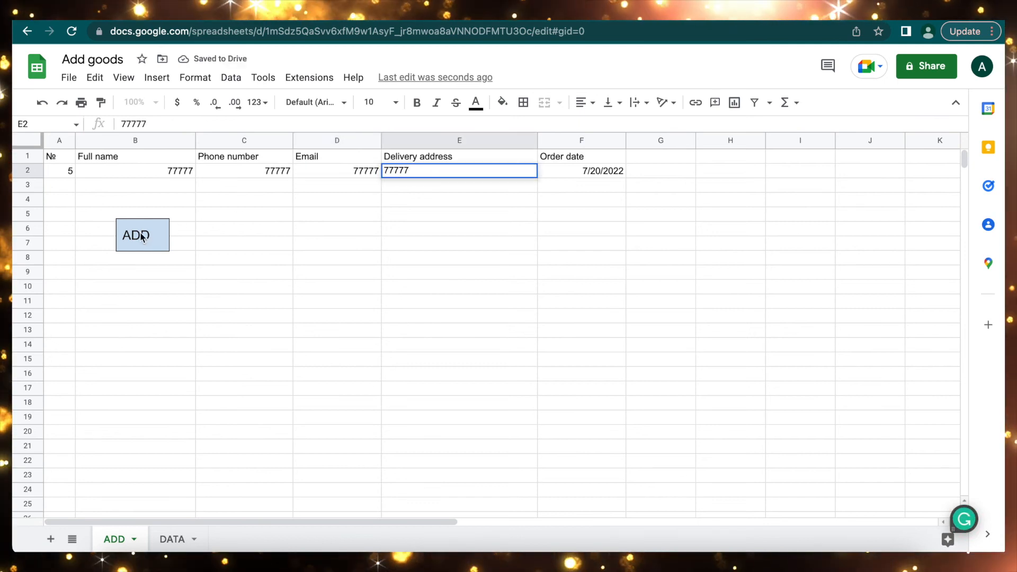
Run the ADD button, confirm the order appended on DATA, and return to ADD.
{"action": "left_click", "coordinate": [142, 236]}
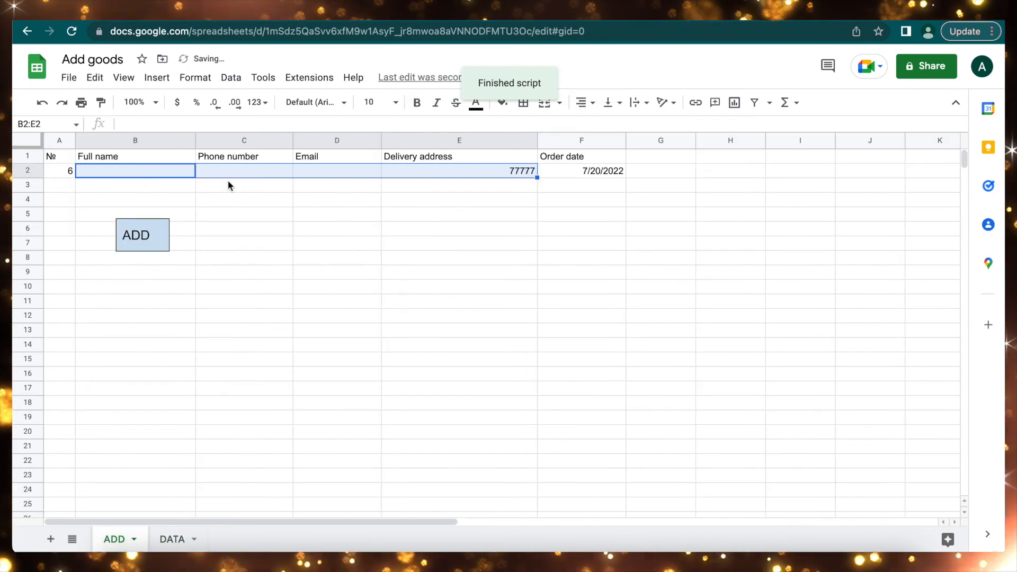
{"action": "left_click", "coordinate": [171, 539]}
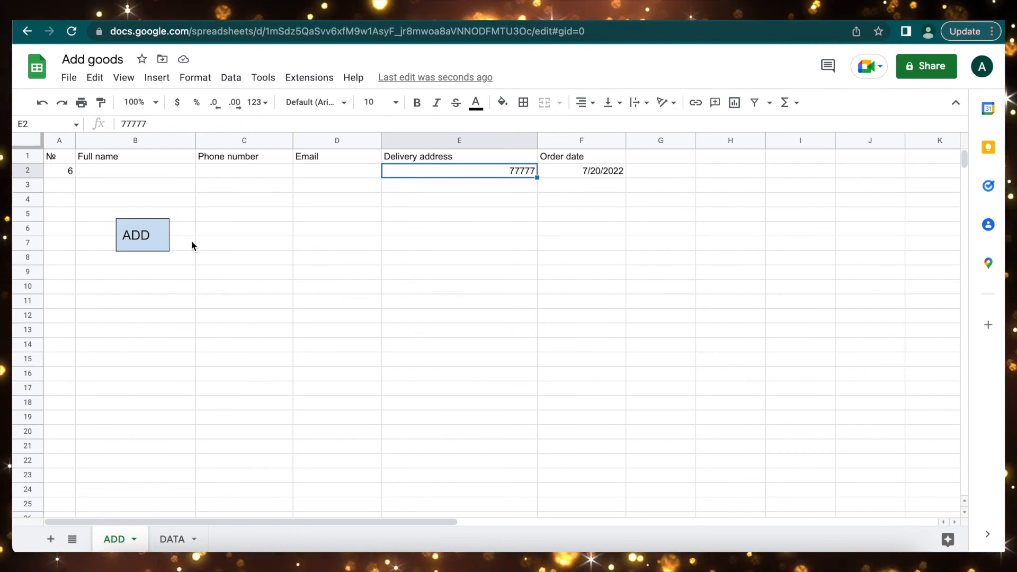
{"action": "left_click", "coordinate": [157, 235]}
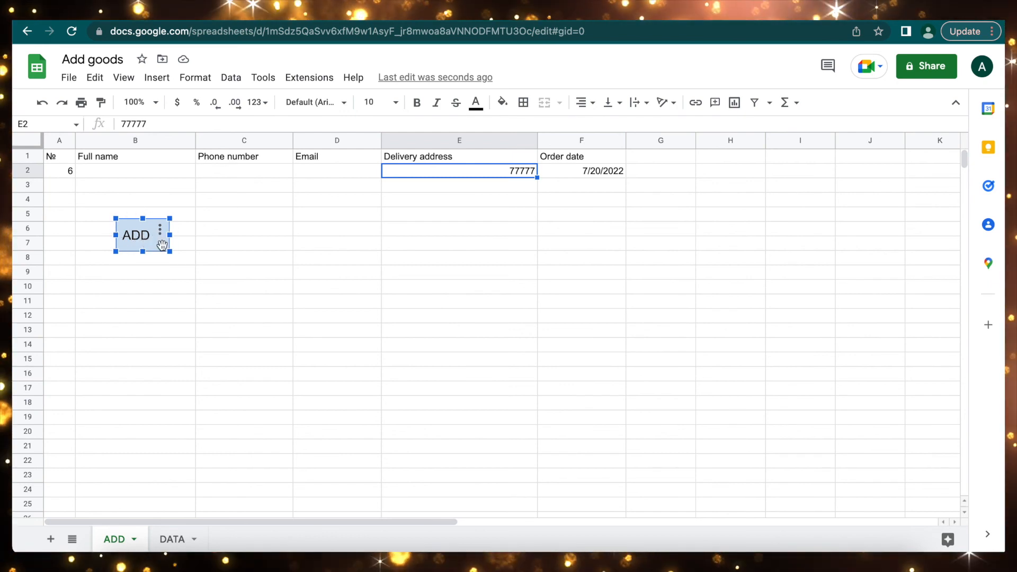
{"action": "left_click", "coordinate": [160, 229]}
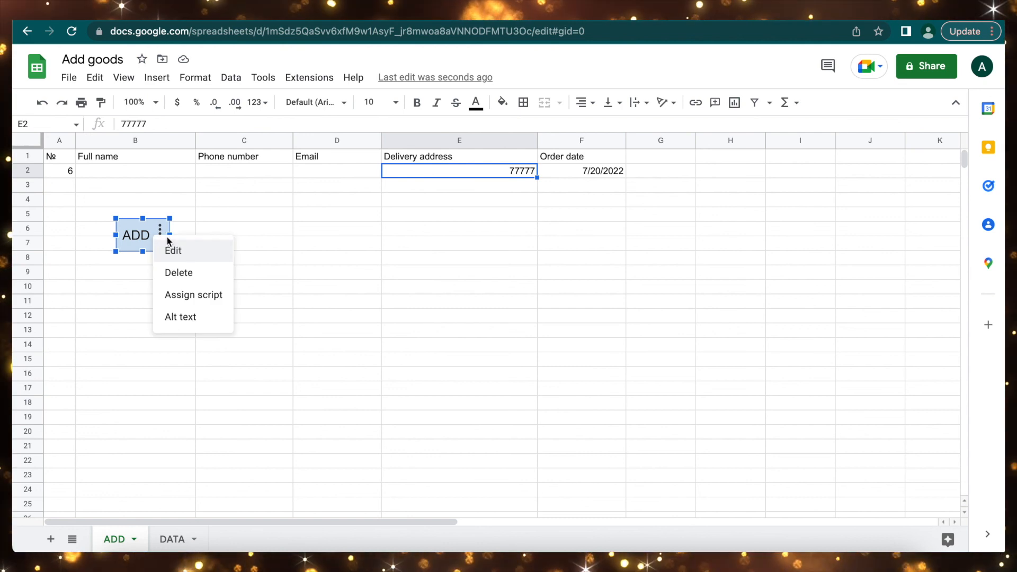
{"action": "left_click", "coordinate": [192, 295]}
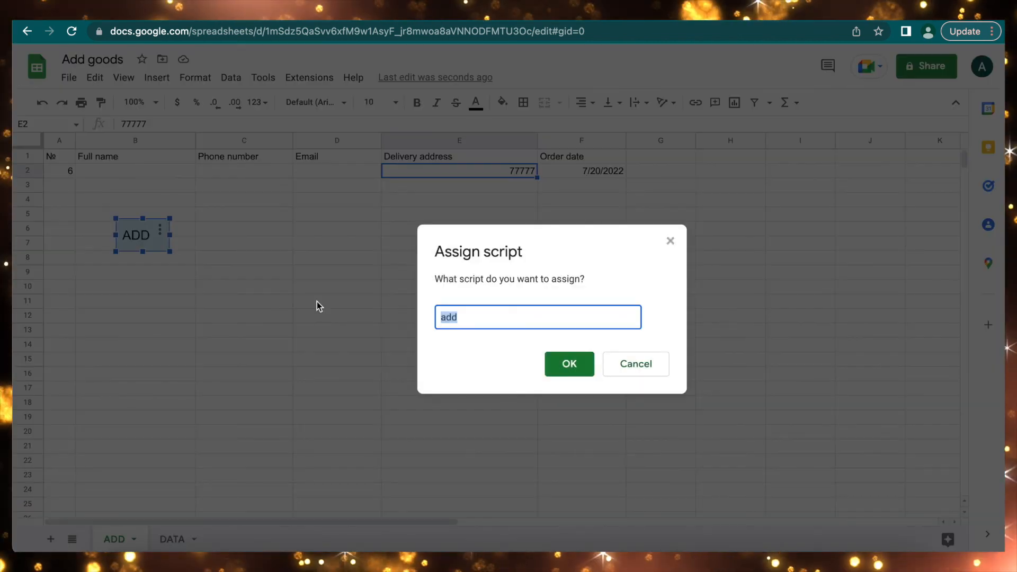
{"action": "left_click", "coordinate": [468, 323]}
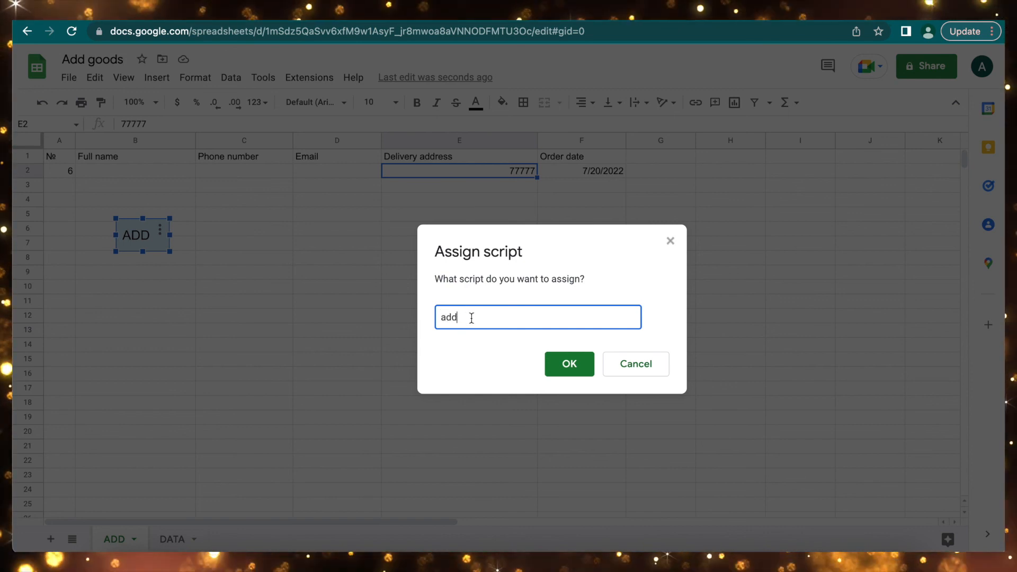
{"action": "key", "text": "Return"}
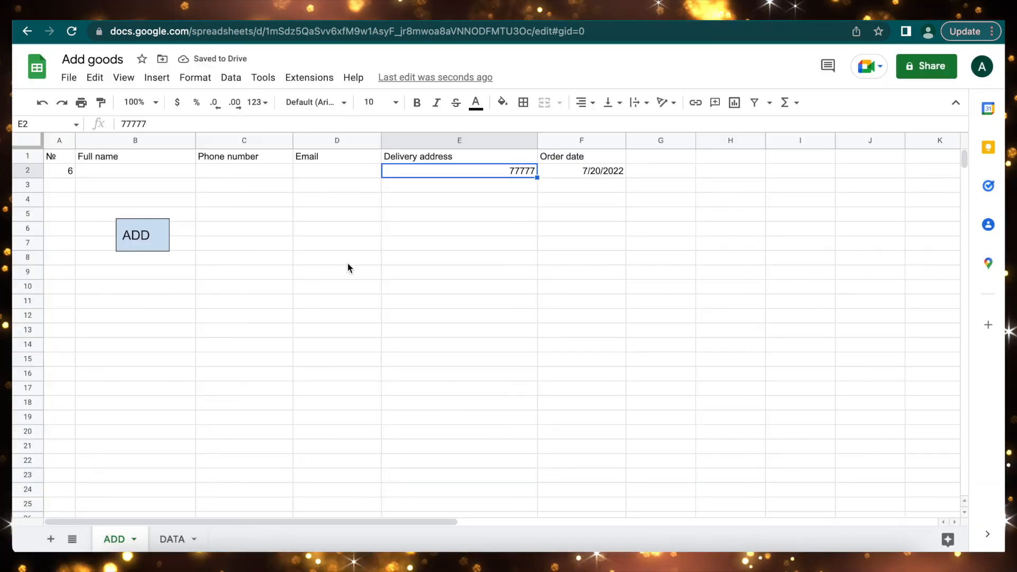